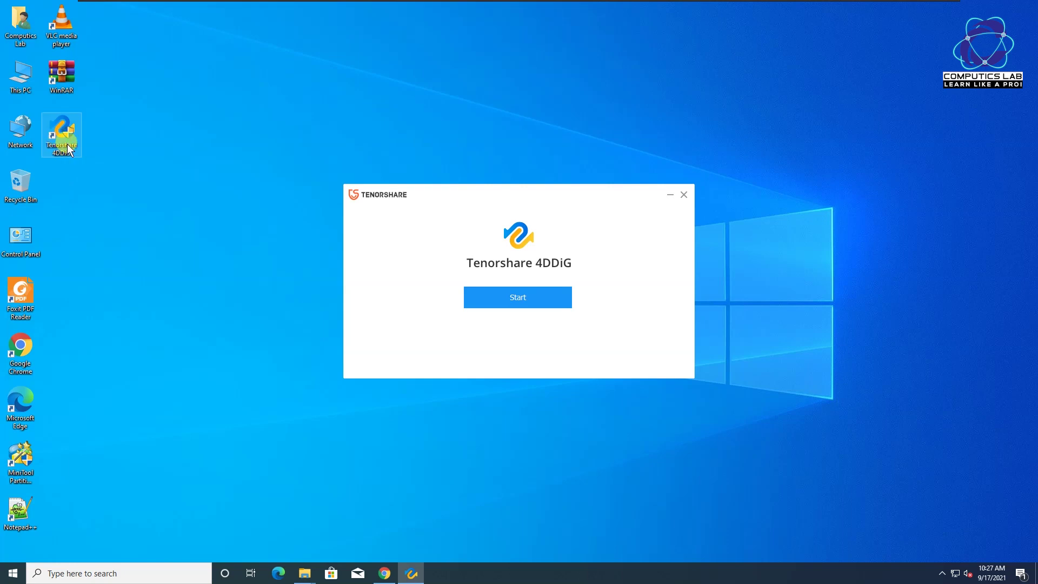
- Start Tenorshare 4DDiG and select Local Disk (D:) as the data recovery location
{"action": "left_click", "coordinate": [536, 297]}
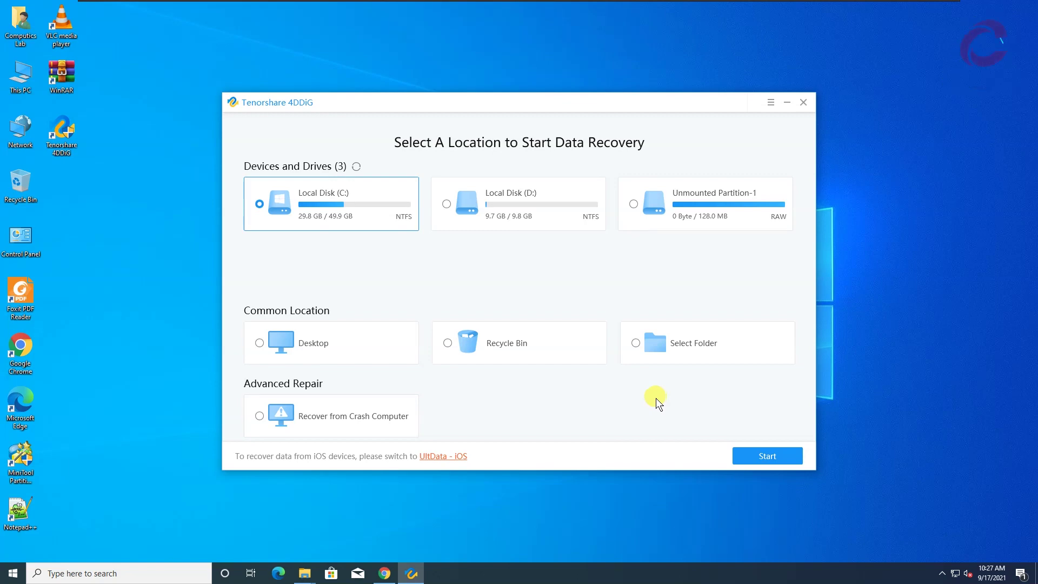
{"action": "left_click", "coordinate": [454, 208]}
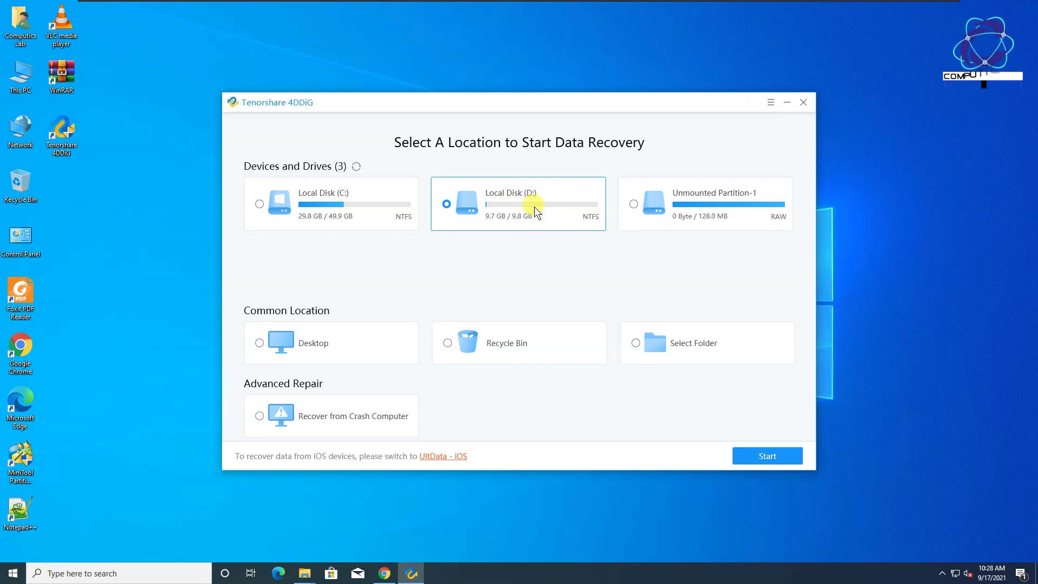
{"action": "left_click", "coordinate": [787, 459]}
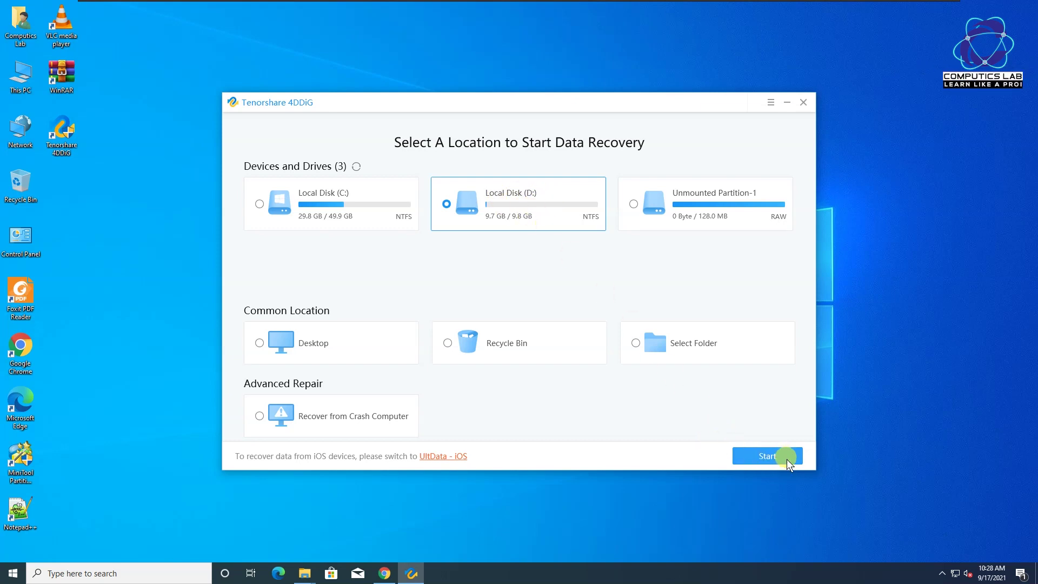
- Try the Desktop, Recycle Bin, Select Folder and Recover from Crash Computer options in turn
{"action": "left_click", "coordinate": [319, 343]}
{"action": "left_click", "coordinate": [508, 350]}
{"action": "left_click", "coordinate": [677, 349]}
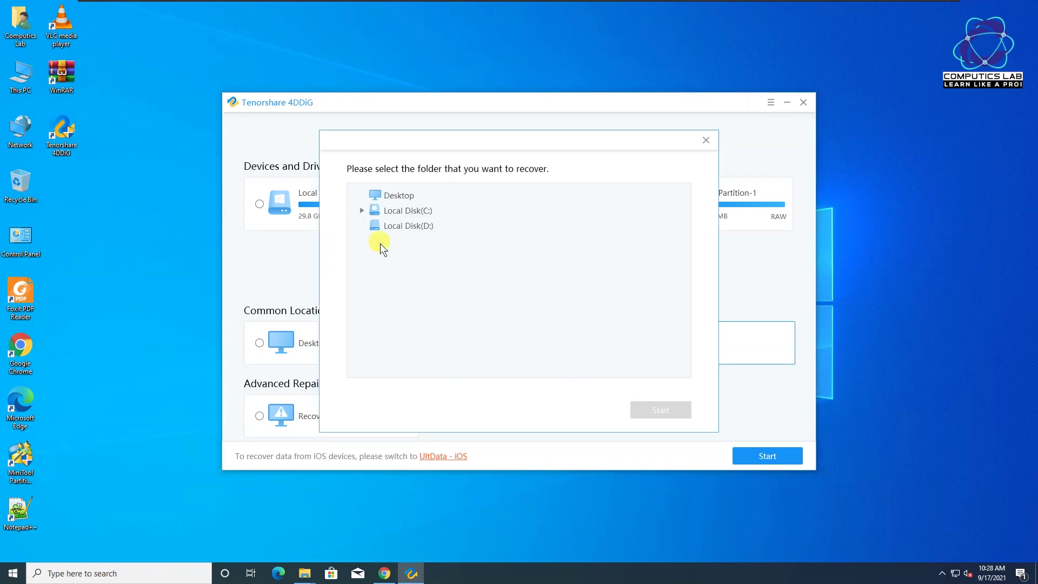
{"action": "key", "text": "Escape"}
{"action": "left_click", "coordinate": [288, 420]}
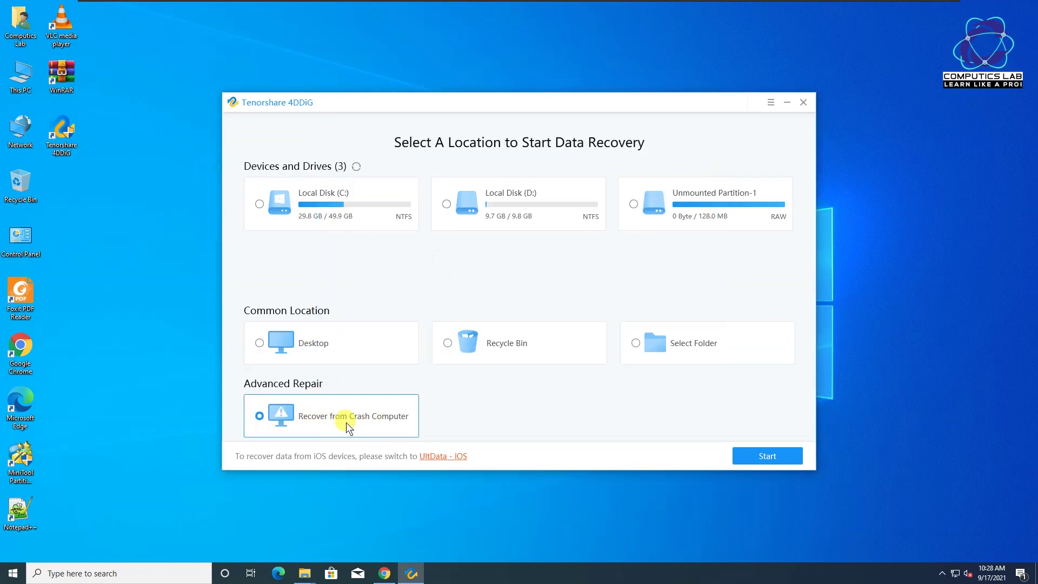
- Scan Local Disk (D:) for lost data, show its Deleted Files folder and dismiss the file-finding tips
{"action": "left_click", "coordinate": [513, 200]}
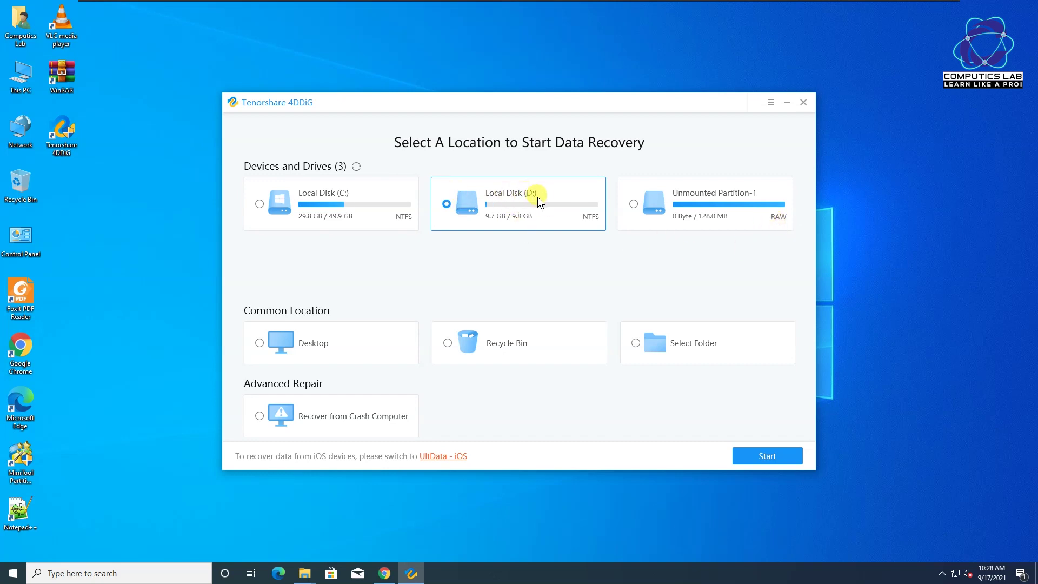
{"action": "left_click", "coordinate": [759, 450]}
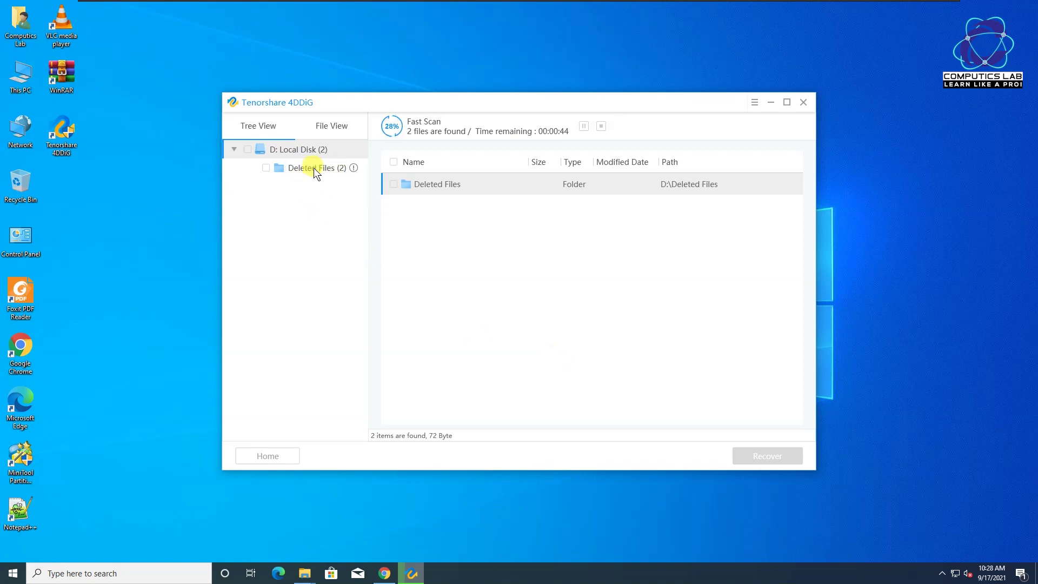
{"action": "left_click", "coordinate": [330, 167]}
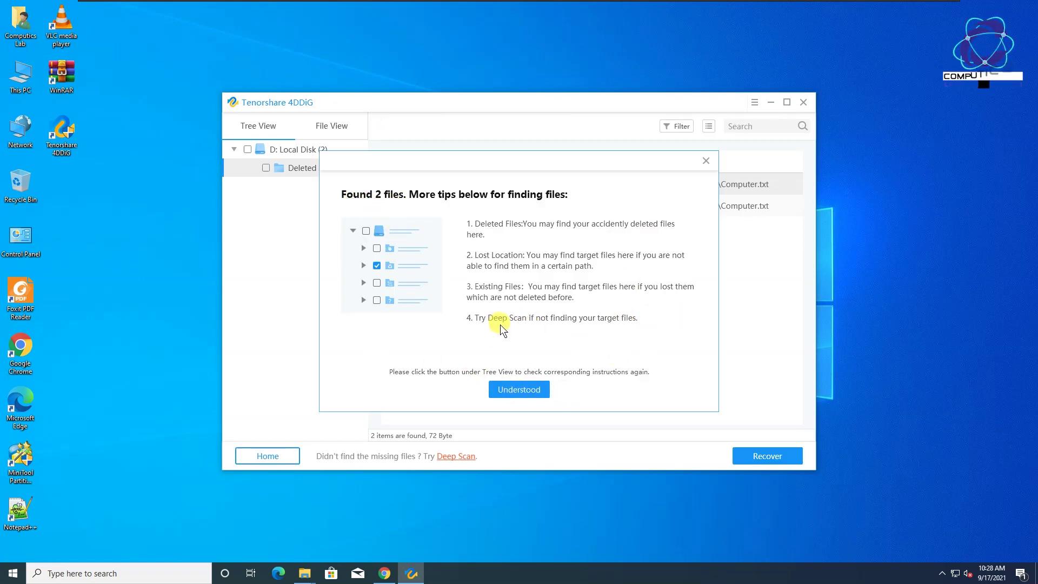
{"action": "left_click", "coordinate": [524, 395]}
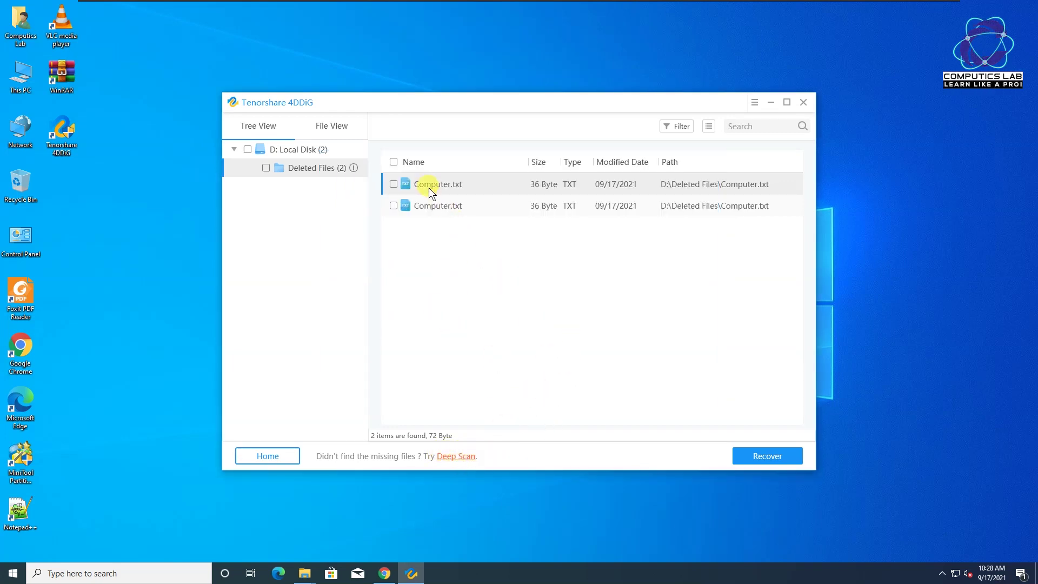
- Mark both Computer.txt files in the scan results, then clear the selection
{"action": "left_click", "coordinate": [394, 185]}
{"action": "left_click", "coordinate": [394, 204]}
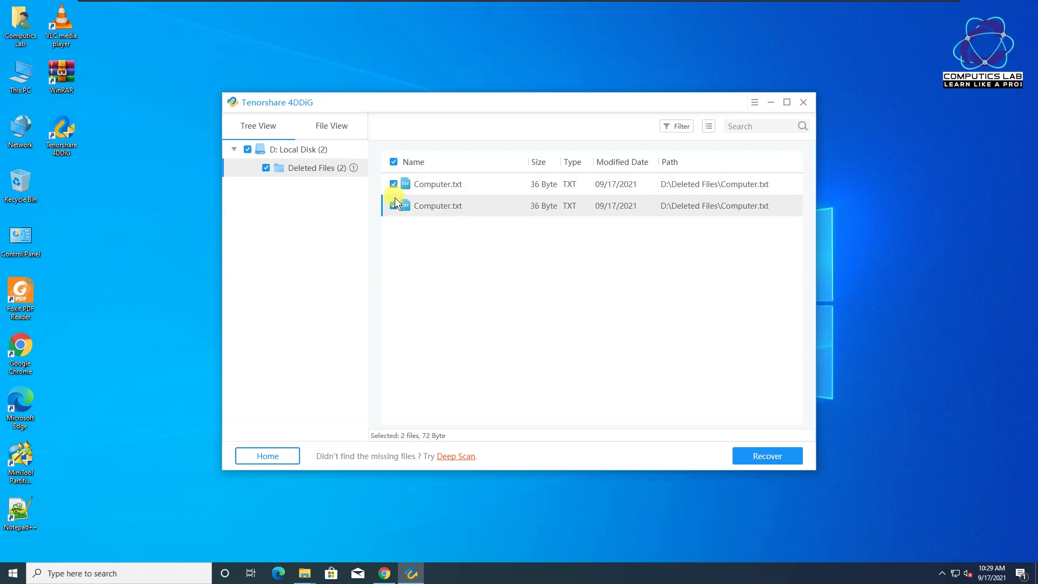
{"action": "left_click", "coordinate": [393, 162]}
- Preview the first Computer.txt from the scan results and highlight its text to check the content
{"action": "double_click", "coordinate": [516, 186]}
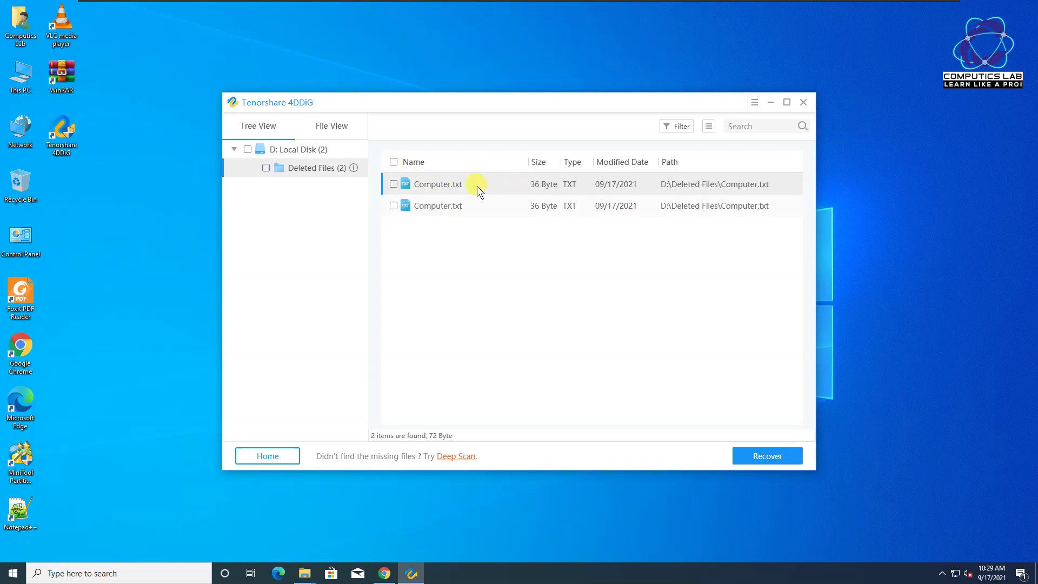
{"action": "left_click_drag", "start_coordinate": [356, 93], "coordinate": [38, 52]}
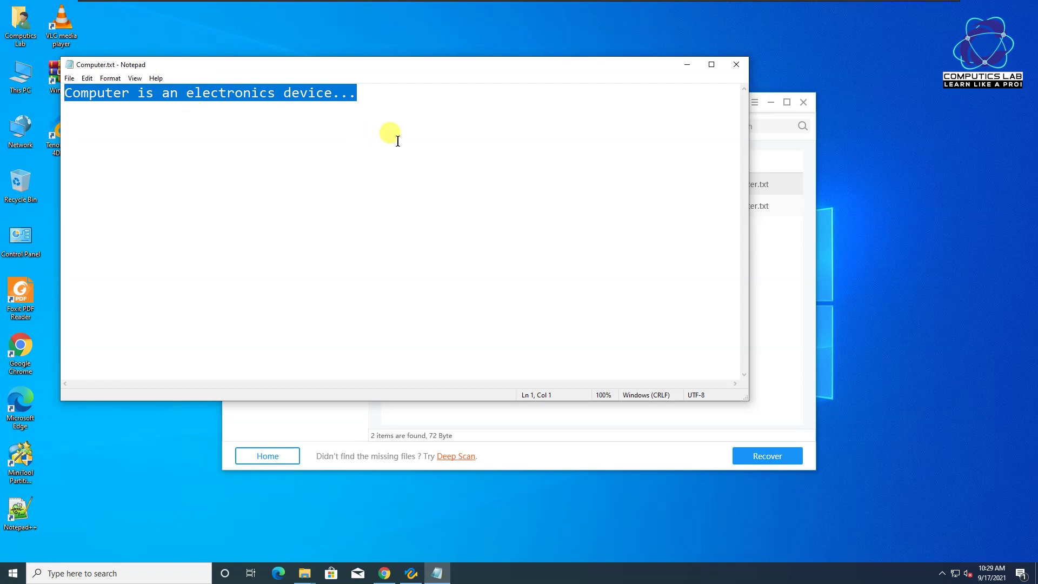
{"action": "left_click", "coordinate": [399, 182]}
- Switch to the This PC window in File Explorer, check the contents of Local Disk (D:) and return
{"action": "mouse_move", "coordinate": [308, 563]}
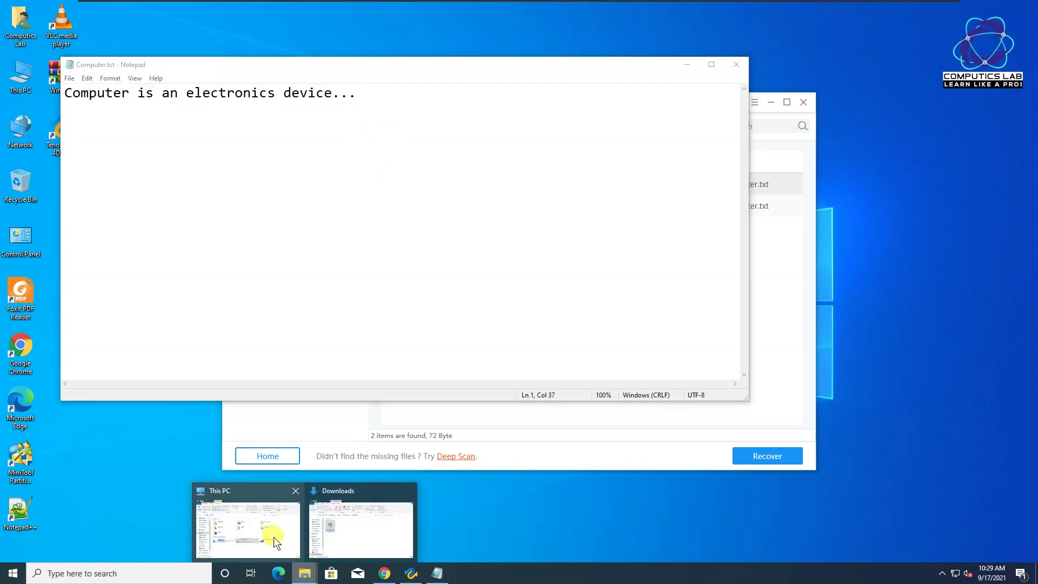
{"action": "left_click", "coordinate": [273, 537]}
{"action": "left_click_drag", "start_coordinate": [507, 48], "coordinate": [664, 154]}
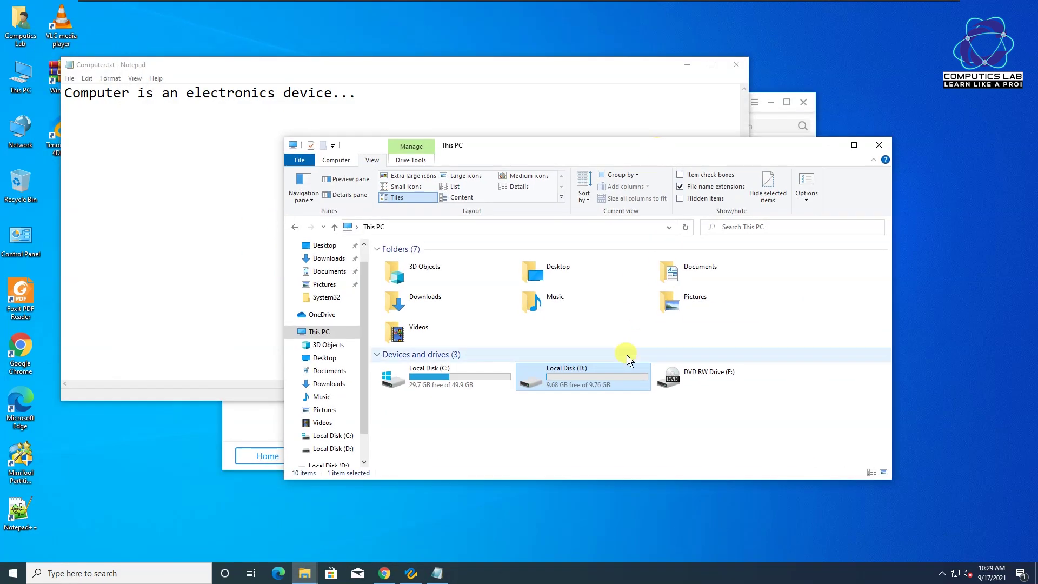
{"action": "double_click", "coordinate": [584, 373]}
{"action": "left_click", "coordinate": [295, 227]}
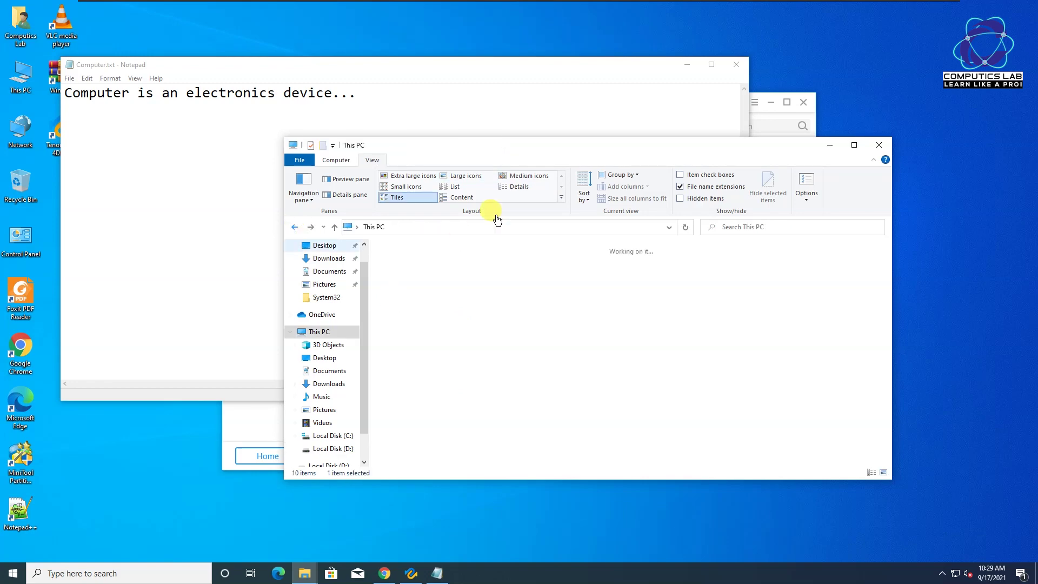
- Return to the Computer.txt preview in Notepad, select all its text and close the file
{"action": "left_click", "coordinate": [192, 146]}
{"action": "key", "text": "ctrl+a"}
{"action": "left_click", "coordinate": [737, 64]}
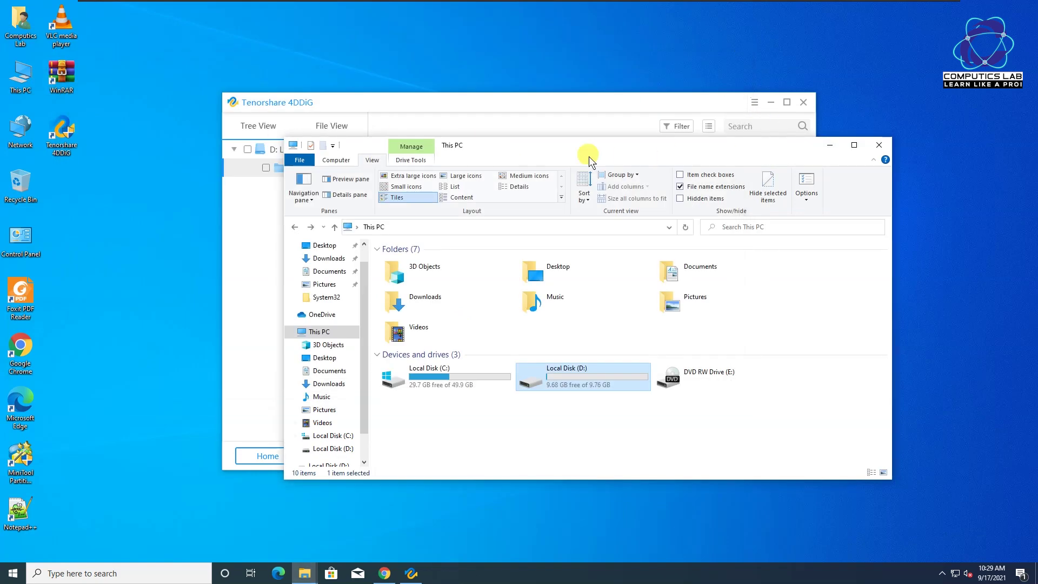
{"action": "left_click", "coordinate": [540, 121]}
{"action": "left_click", "coordinate": [394, 170]}
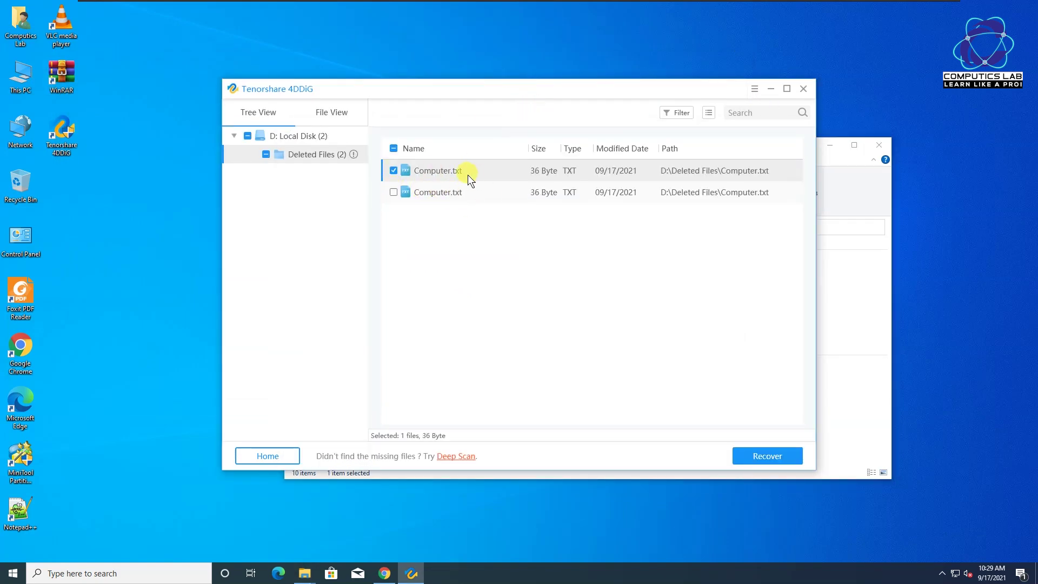
{"action": "left_click", "coordinate": [774, 456]}
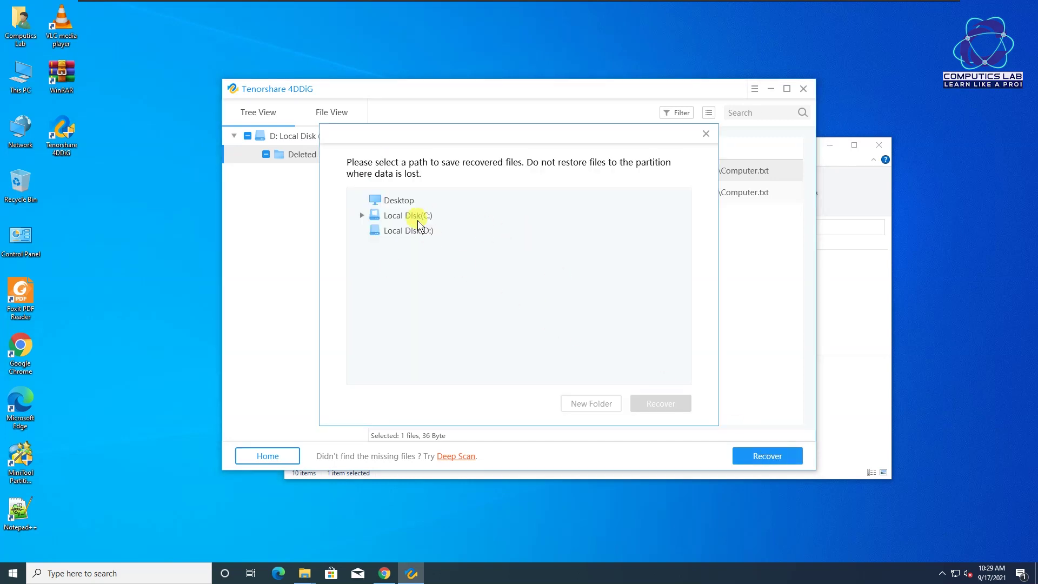
{"action": "left_click", "coordinate": [707, 135]}
{"action": "left_click", "coordinate": [394, 171]}
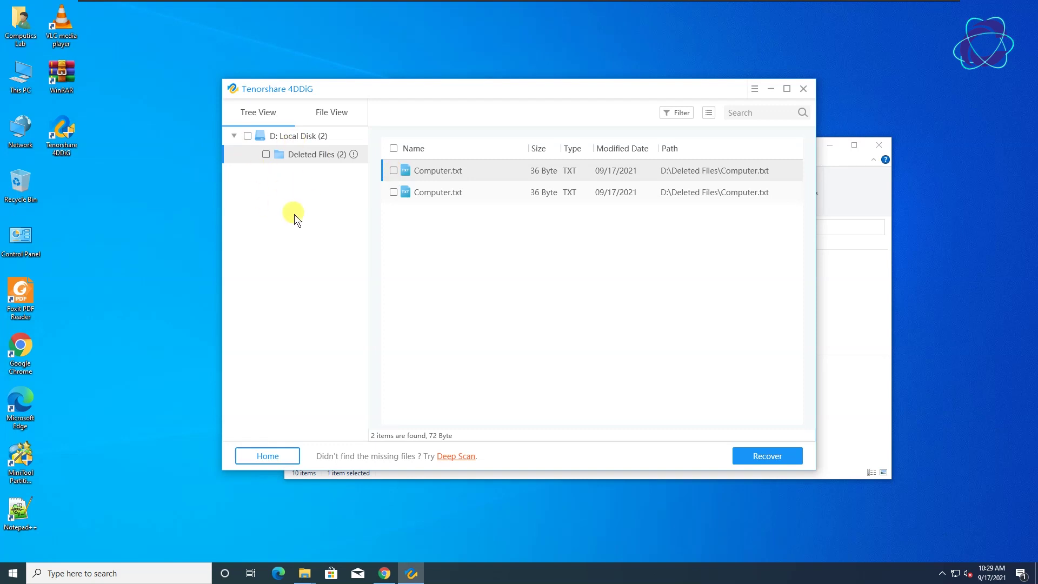
- Mark the first Computer.txt for recovery and choose Local Disk (C:) as the save location, expanding its folders
{"action": "left_click", "coordinate": [393, 171]}
{"action": "left_click", "coordinate": [782, 461]}
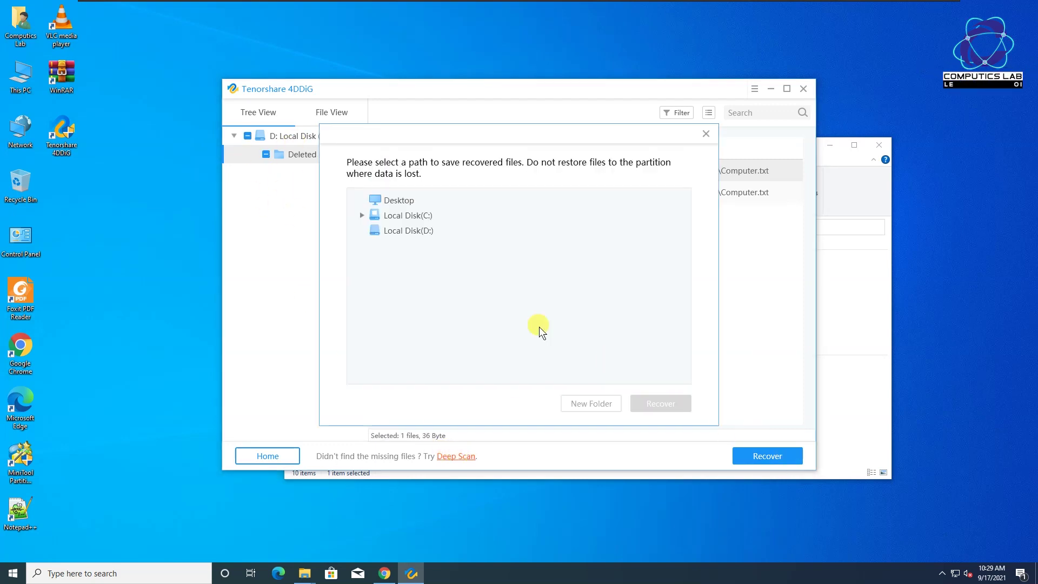
{"action": "left_click", "coordinate": [417, 234]}
{"action": "left_click", "coordinate": [448, 216]}
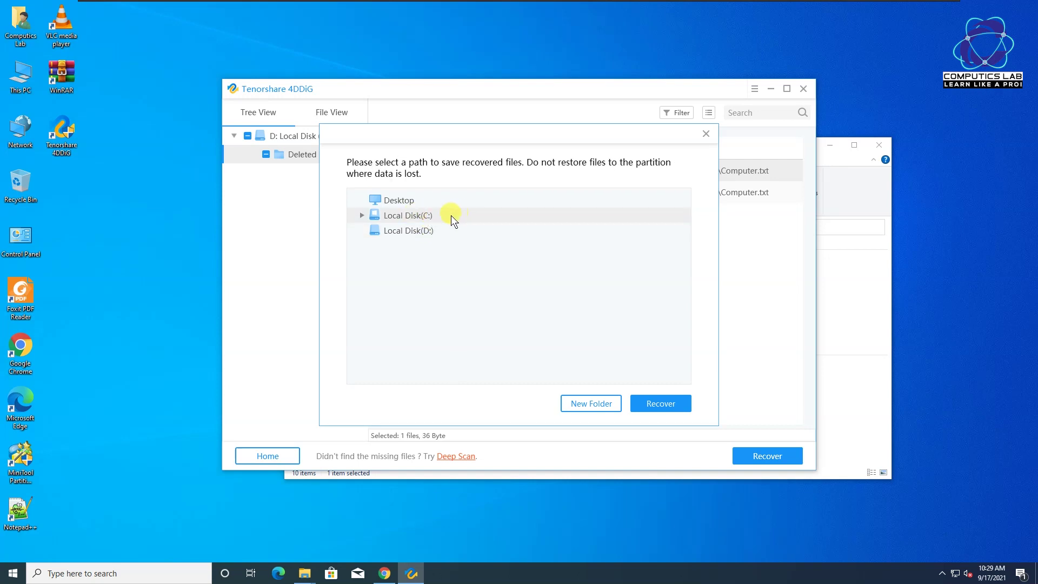
{"action": "left_click", "coordinate": [362, 216]}
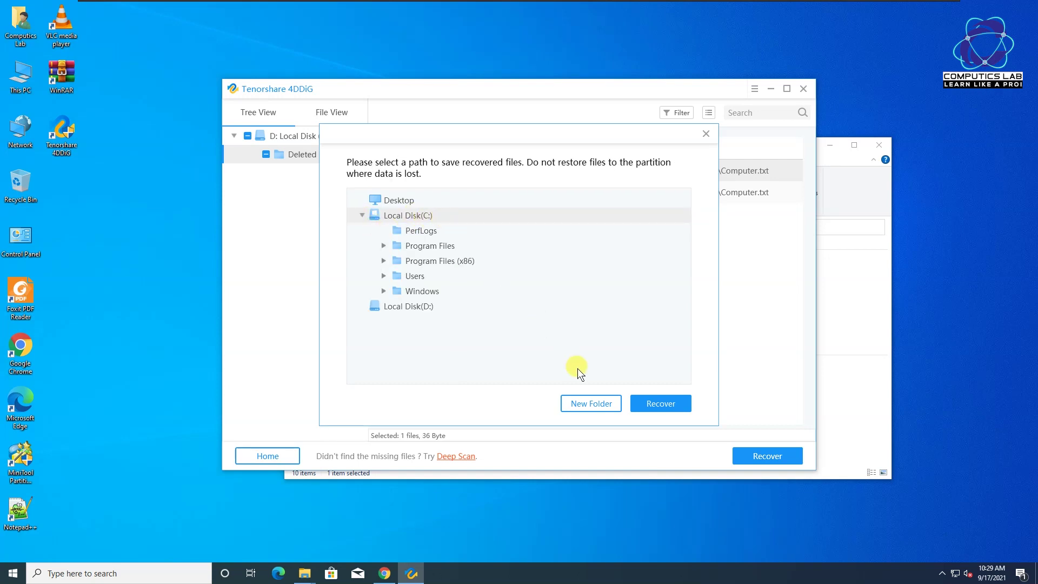
- Create a folder named My Data on Local Disk (C:) and recover the selected file into it
{"action": "left_click", "coordinate": [599, 403]}
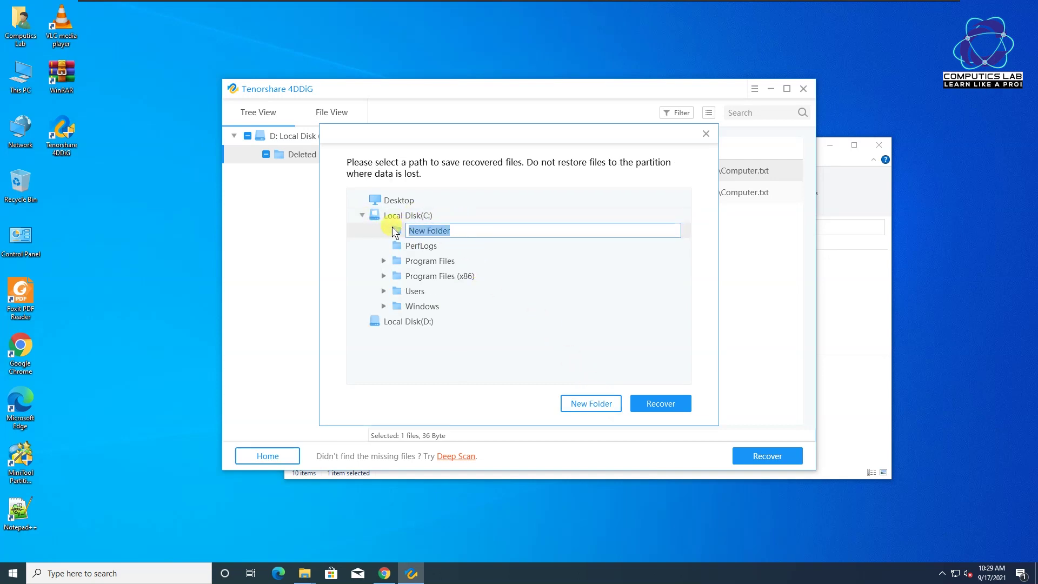
{"action": "type", "text": "My Data"}
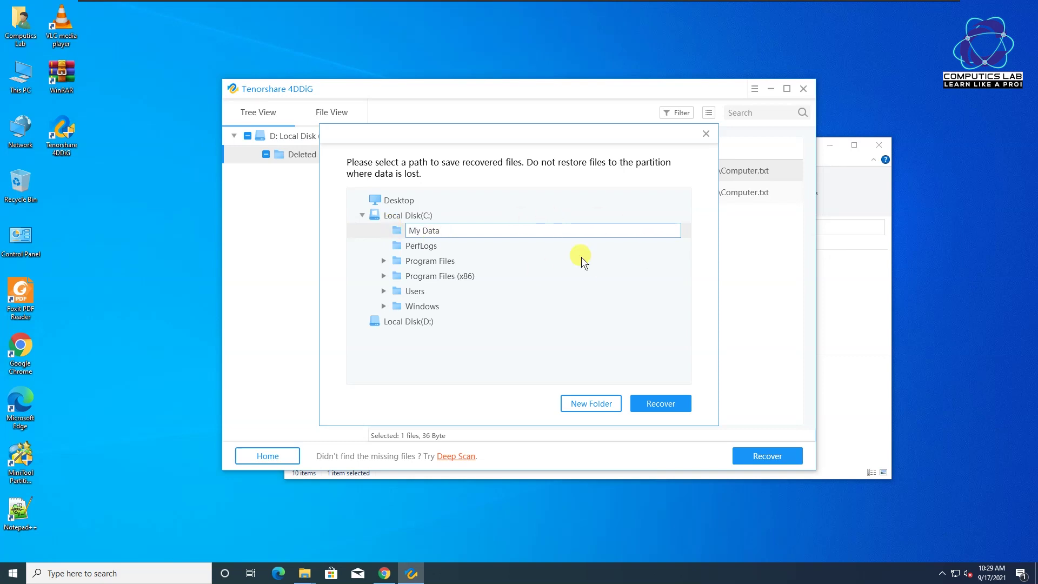
{"action": "left_click", "coordinate": [671, 403]}
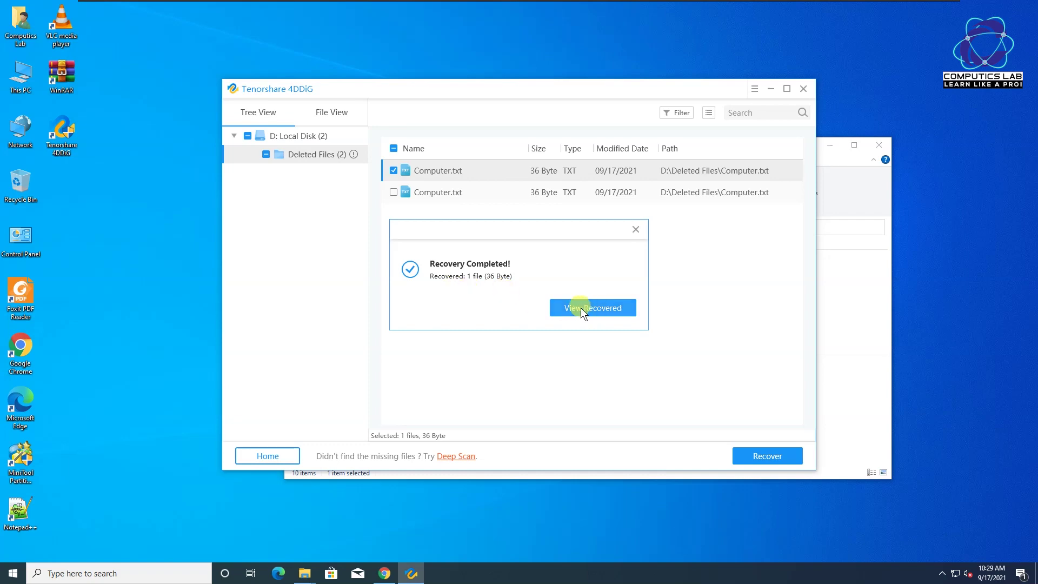
- View the recovered files, open Computer.txt in D > Deleted Files, check its text and close it
{"action": "left_click", "coordinate": [614, 309]}
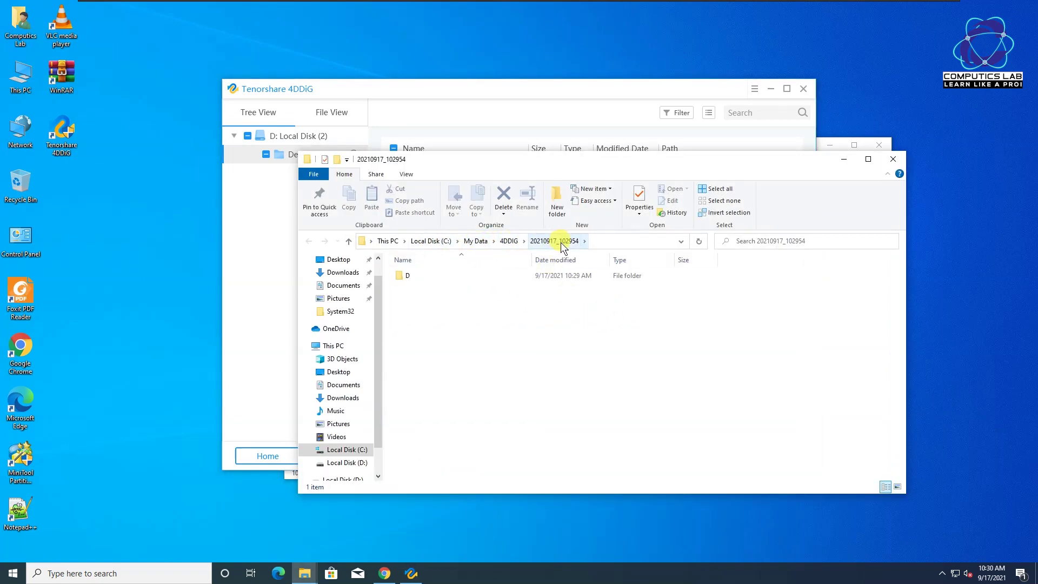
{"action": "double_click", "coordinate": [440, 277]}
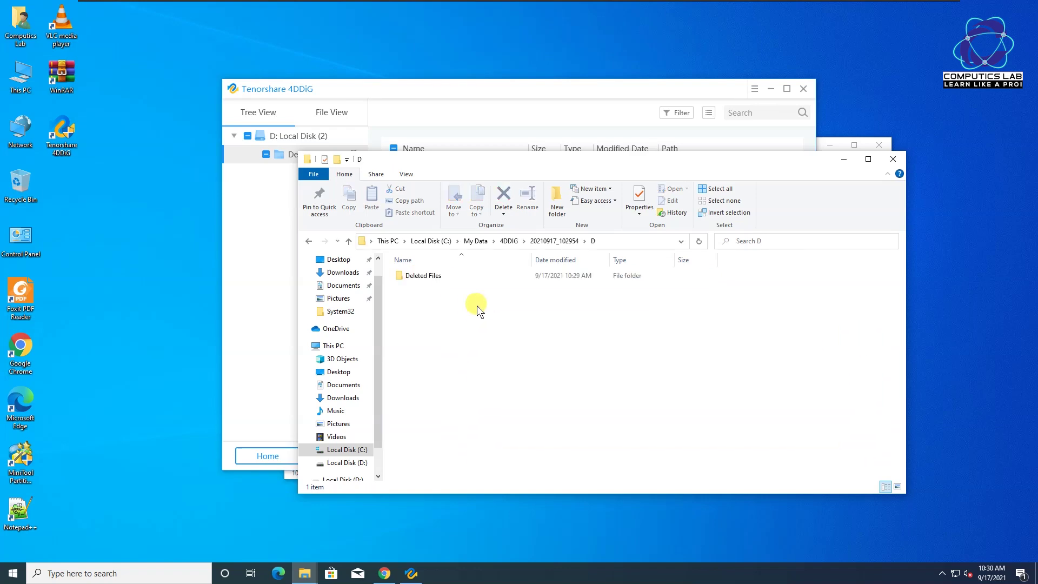
{"action": "double_click", "coordinate": [440, 277]}
{"action": "double_click", "coordinate": [479, 277]}
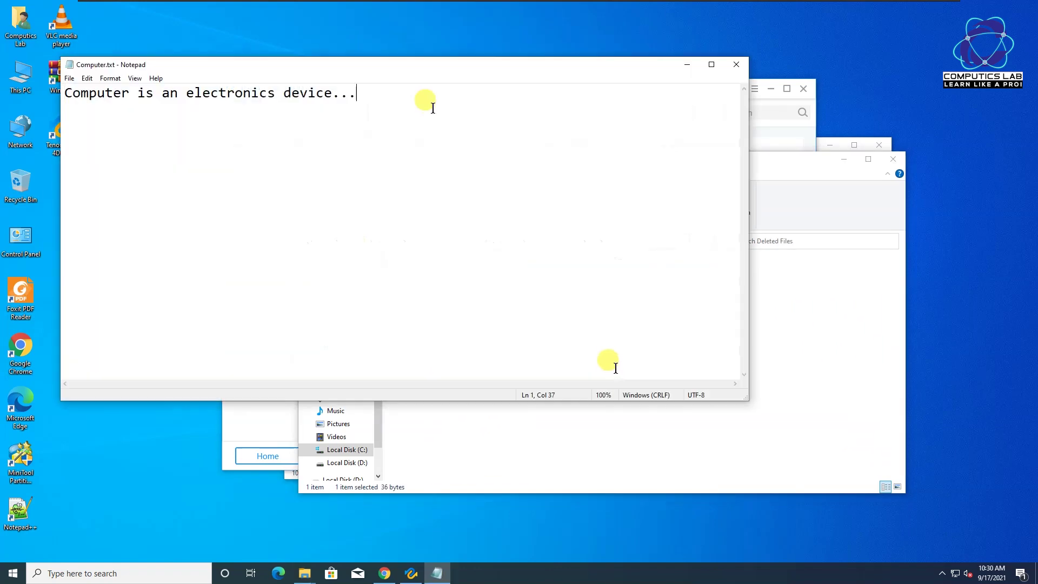
{"action": "left_click_drag", "start_coordinate": [426, 102], "coordinate": [67, 90]}
{"action": "left_click", "coordinate": [738, 65]}
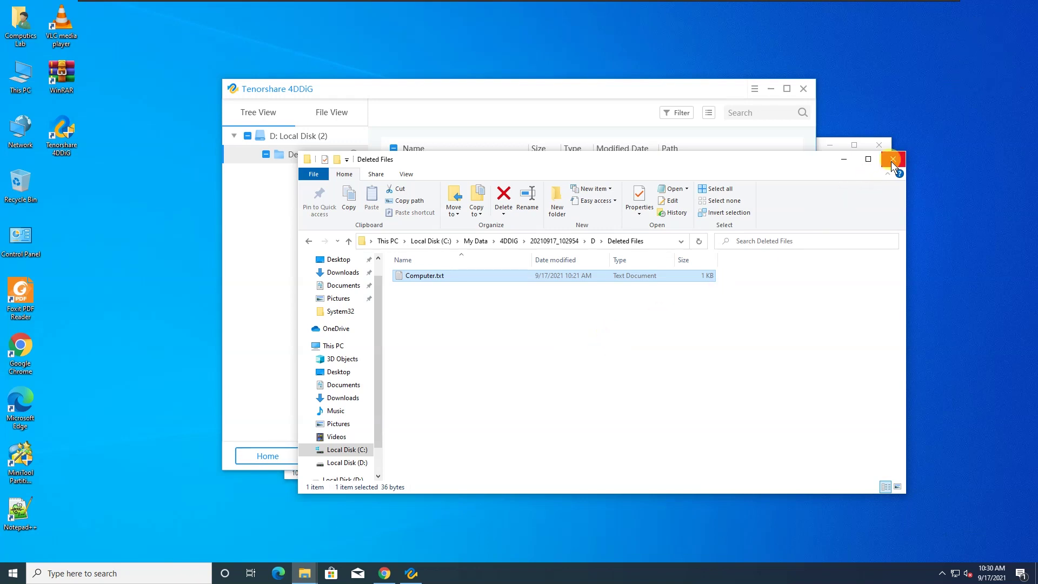
- Go up to the recovered D folder, reopen Deleted Files and copy Computer.txt
{"action": "left_click", "coordinate": [592, 243]}
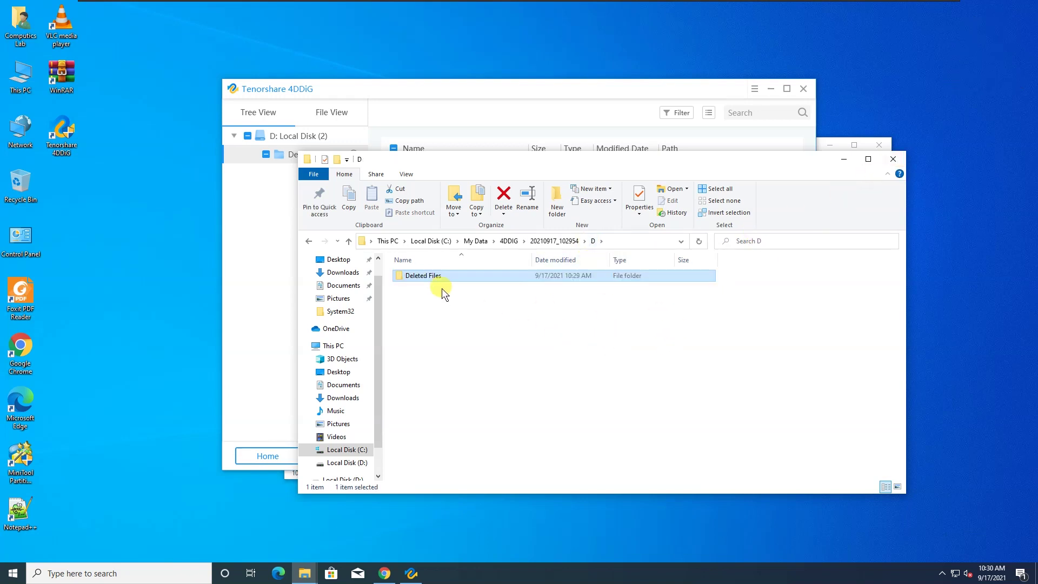
{"action": "double_click", "coordinate": [435, 277]}
{"action": "left_click", "coordinate": [423, 277]}
{"action": "right_click", "coordinate": [423, 277]}
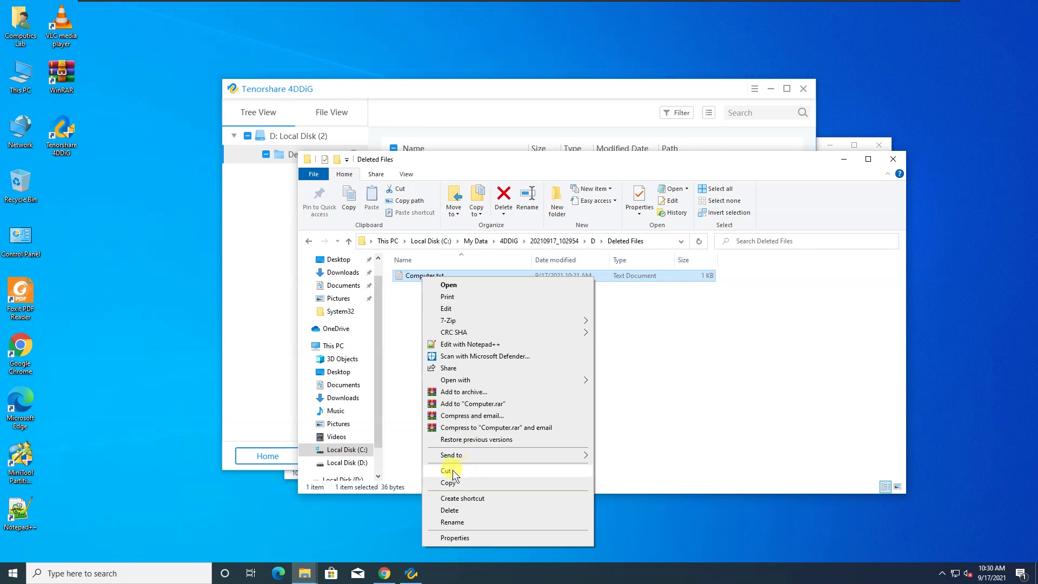
{"action": "left_click", "coordinate": [482, 487]}
{"action": "left_click", "coordinate": [751, 349]}
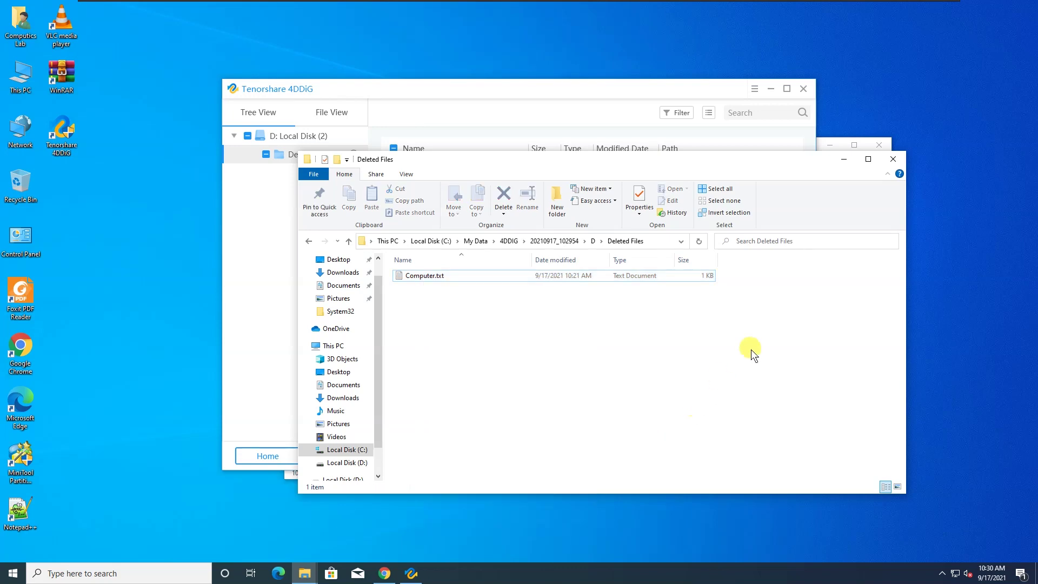
- Close the recovered files folder, exit Tenorshare 4DDiG without a deep scan and return to This PC
{"action": "left_click", "coordinate": [893, 160]}
{"action": "left_click", "coordinate": [804, 88]}
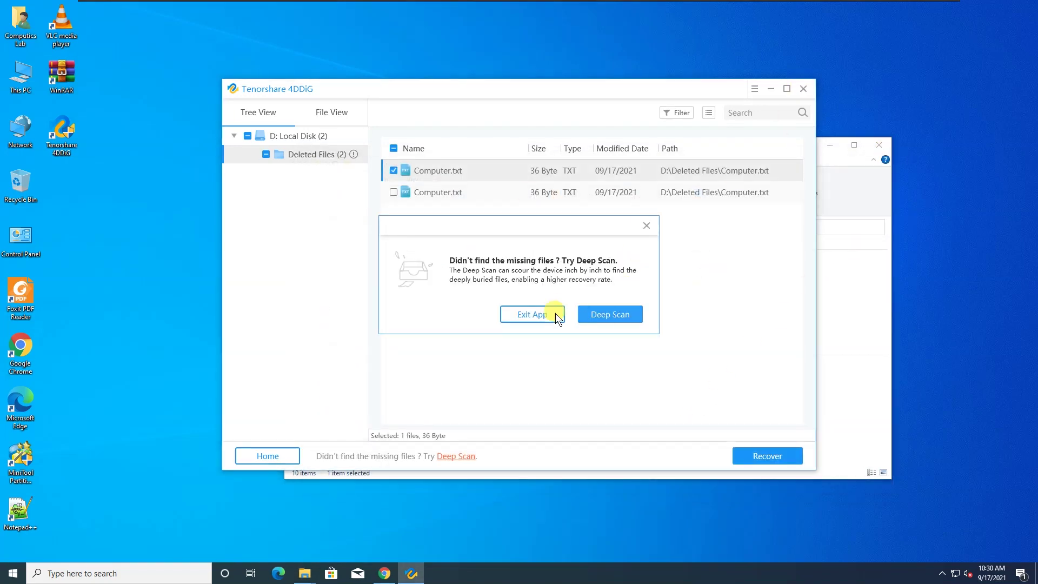
{"action": "left_click", "coordinate": [539, 319]}
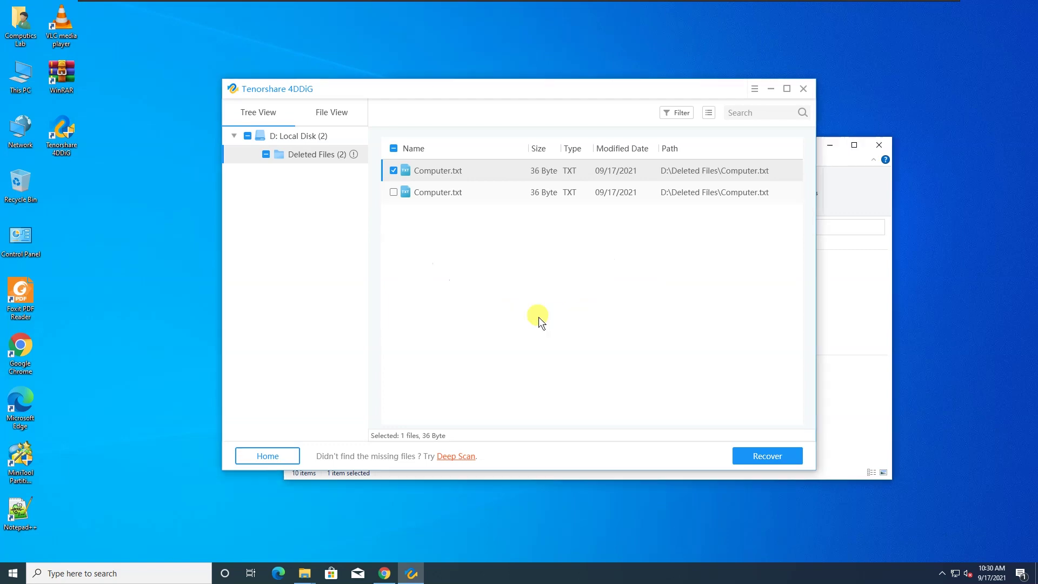
{"action": "right_click", "coordinate": [525, 432]}
{"action": "left_click", "coordinate": [579, 149]}
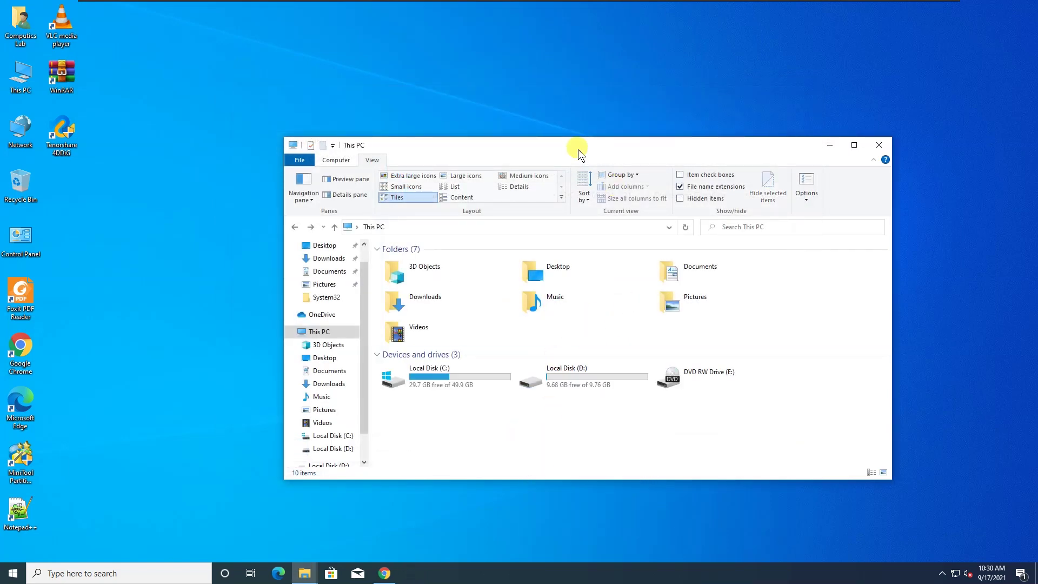
- Open Local Disk (D:), paste the copied Windows 11 folder into it and refresh the view
{"action": "left_click_drag", "start_coordinate": [579, 150], "coordinate": [477, 62]}
{"action": "left_click", "coordinate": [504, 296]}
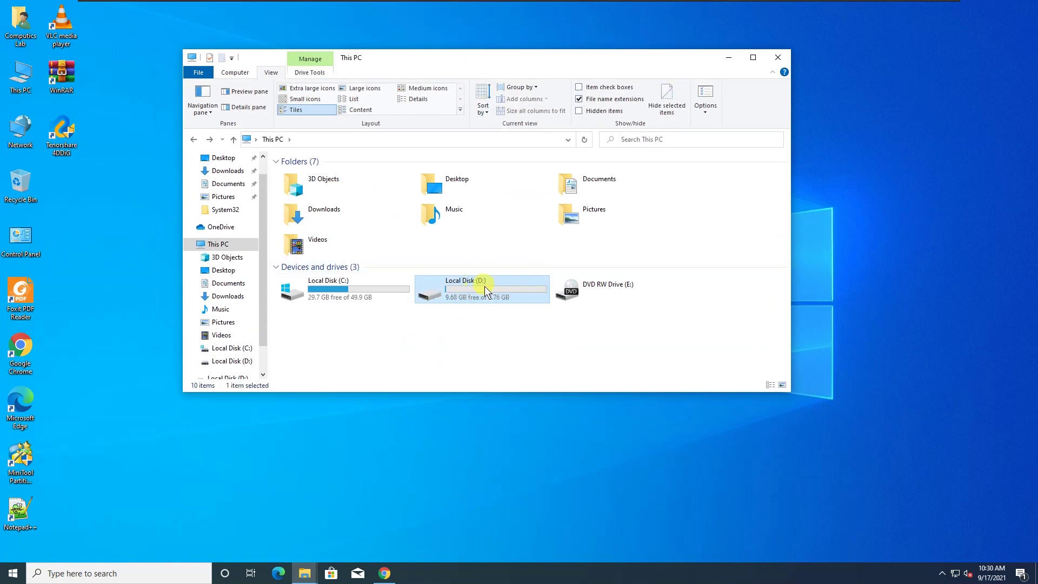
{"action": "double_click", "coordinate": [485, 288]}
{"action": "right_click", "coordinate": [301, 224]}
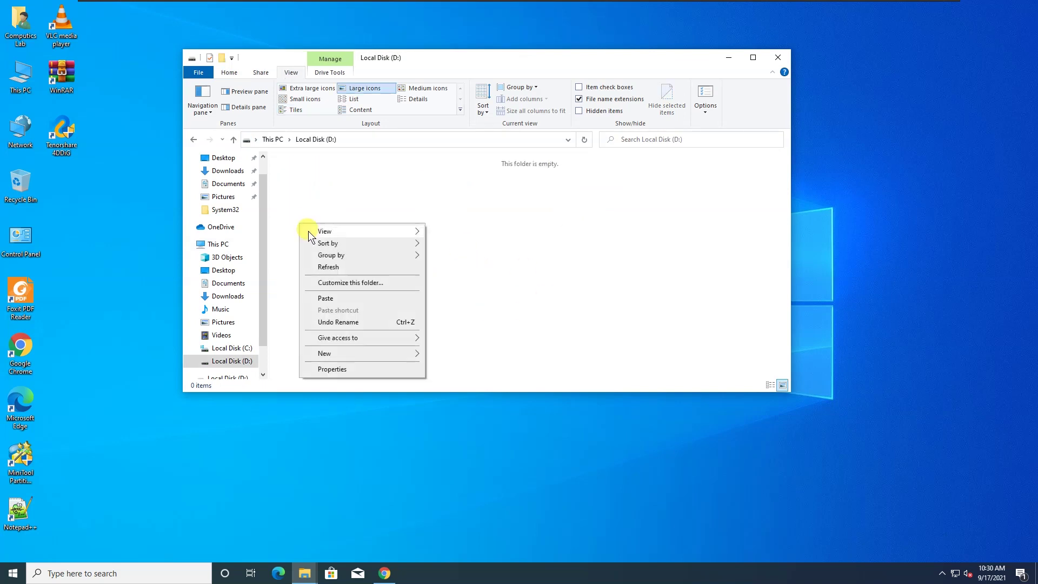
{"action": "left_click", "coordinate": [344, 298]}
{"action": "right_click", "coordinate": [354, 239]}
{"action": "left_click", "coordinate": [379, 279]}
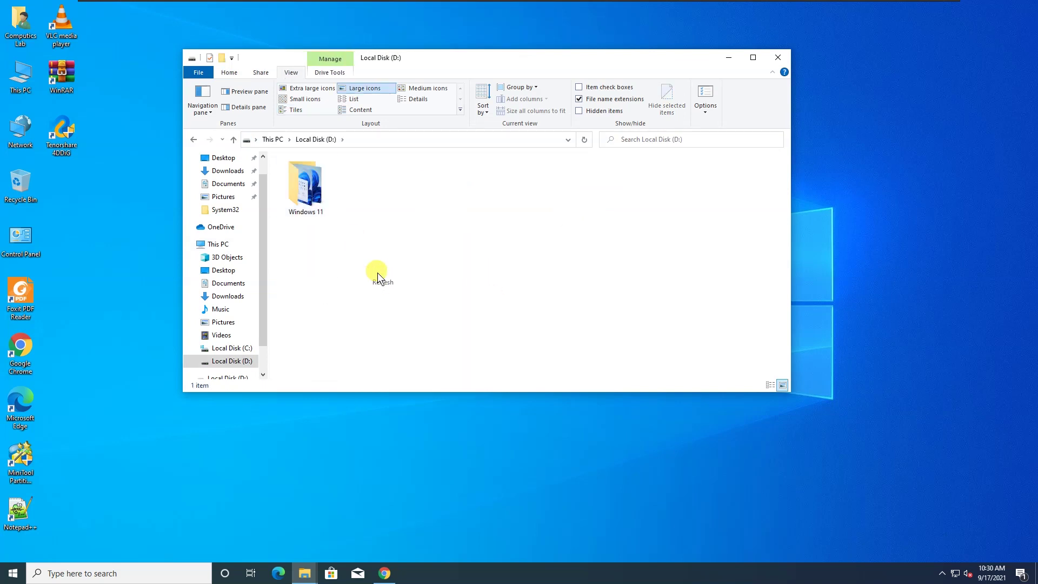
- Open the Windows 11 folder on Local Disk (D:), look over its images and return to This PC
{"action": "double_click", "coordinate": [306, 187]}
{"action": "left_click_drag", "start_coordinate": [685, 273], "coordinate": [297, 174]}
{"action": "left_click", "coordinate": [446, 279]}
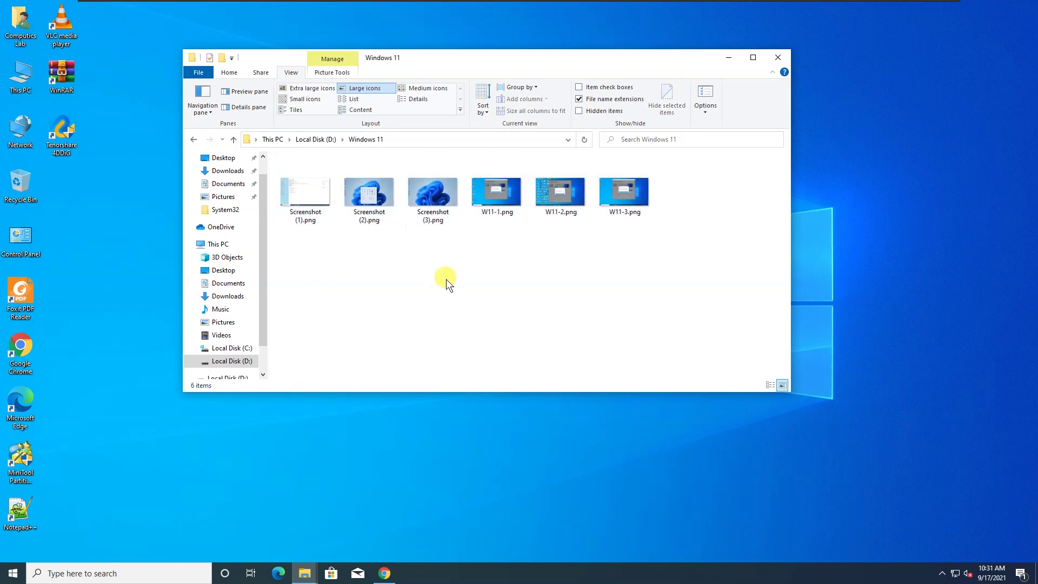
{"action": "left_click", "coordinate": [193, 140]}
{"action": "left_click", "coordinate": [194, 140]}
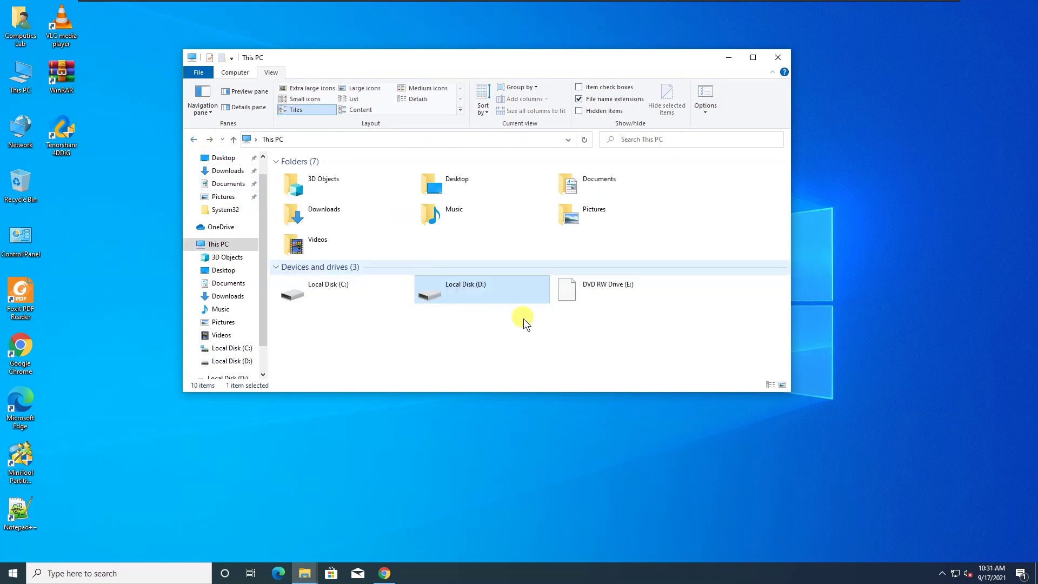
- Quick-format Local Disk (D:) as NTFS with a 4096-byte allocation unit, check the drive's contents and return to This PC
{"action": "right_click", "coordinate": [486, 297]}
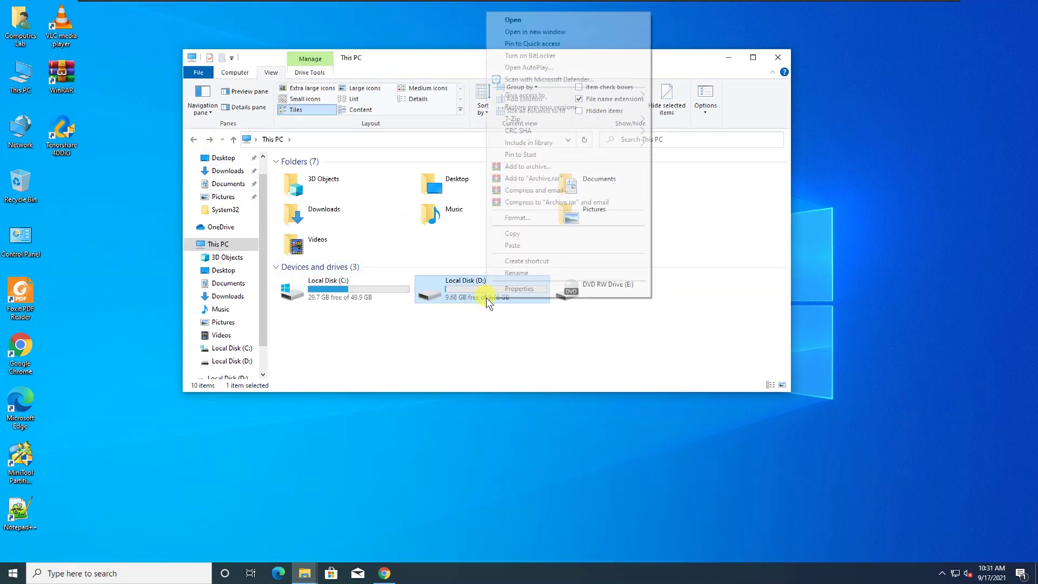
{"action": "left_click", "coordinate": [570, 217]}
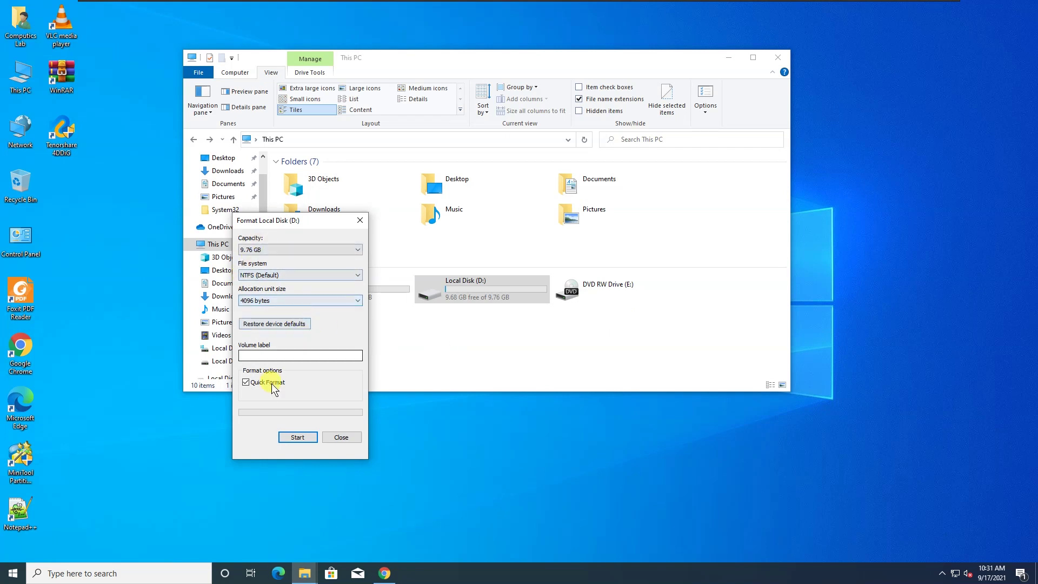
{"action": "left_click", "coordinate": [303, 438]}
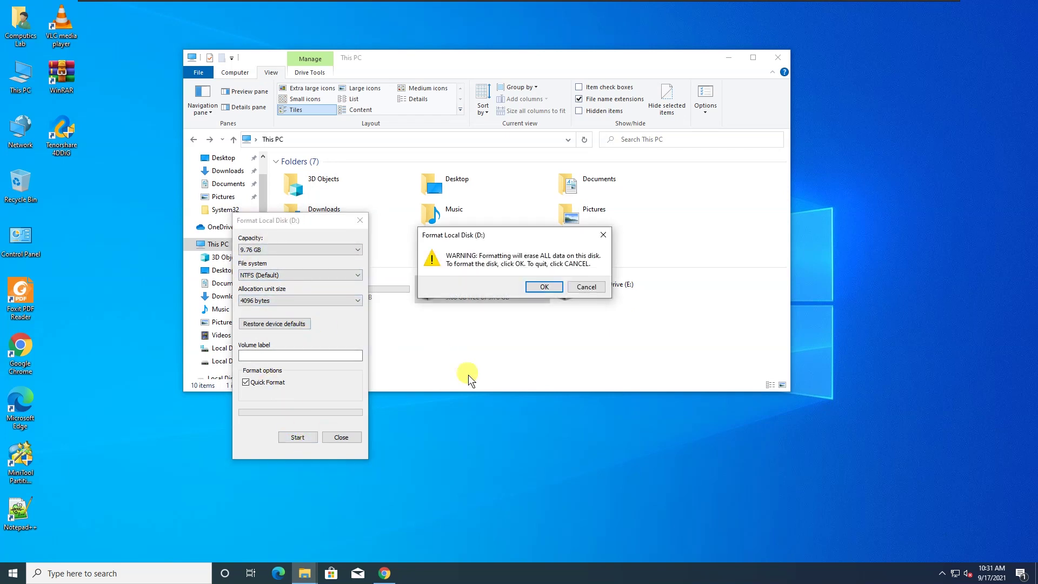
{"action": "left_click", "coordinate": [544, 287]}
{"action": "left_click", "coordinate": [586, 285]}
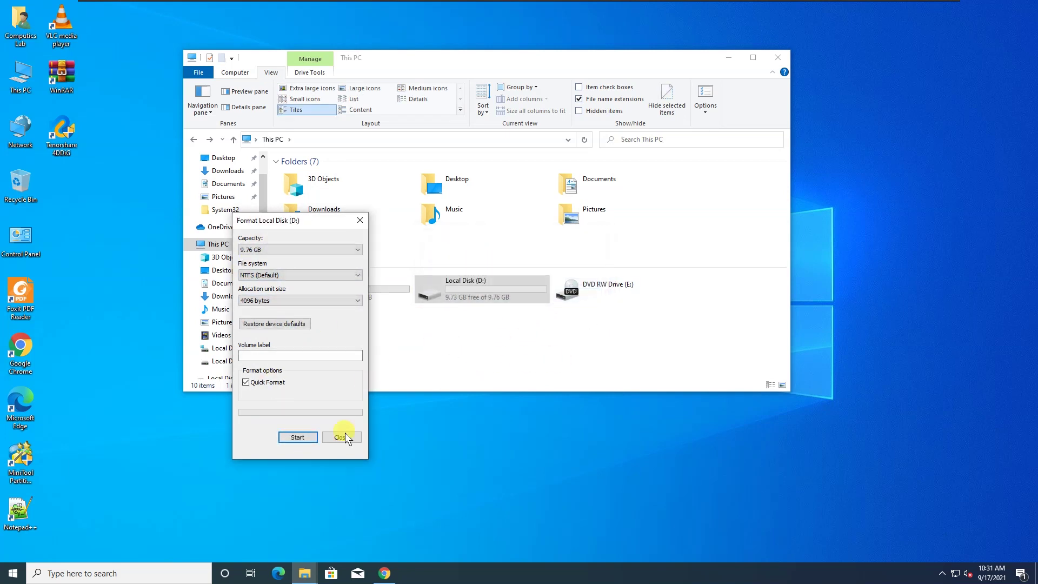
{"action": "left_click", "coordinate": [342, 436]}
{"action": "double_click", "coordinate": [482, 295]}
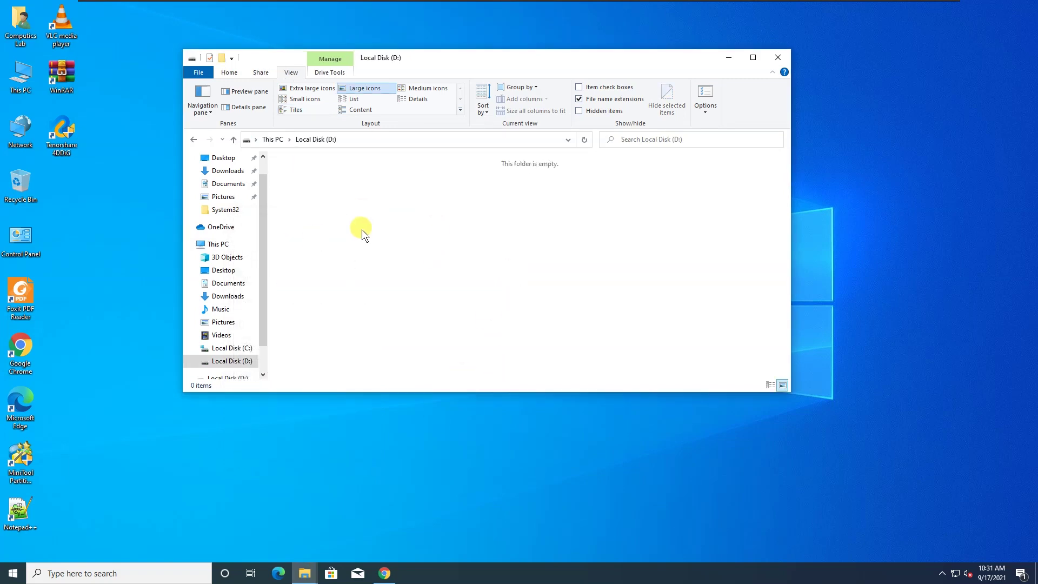
{"action": "left_click", "coordinate": [271, 139]}
- Launch Tenorshare 4DDiG with permission to make changes, minimize File Explorer, scan Local Disk (D:) and dismiss the tips
{"action": "double_click", "coordinate": [62, 137]}
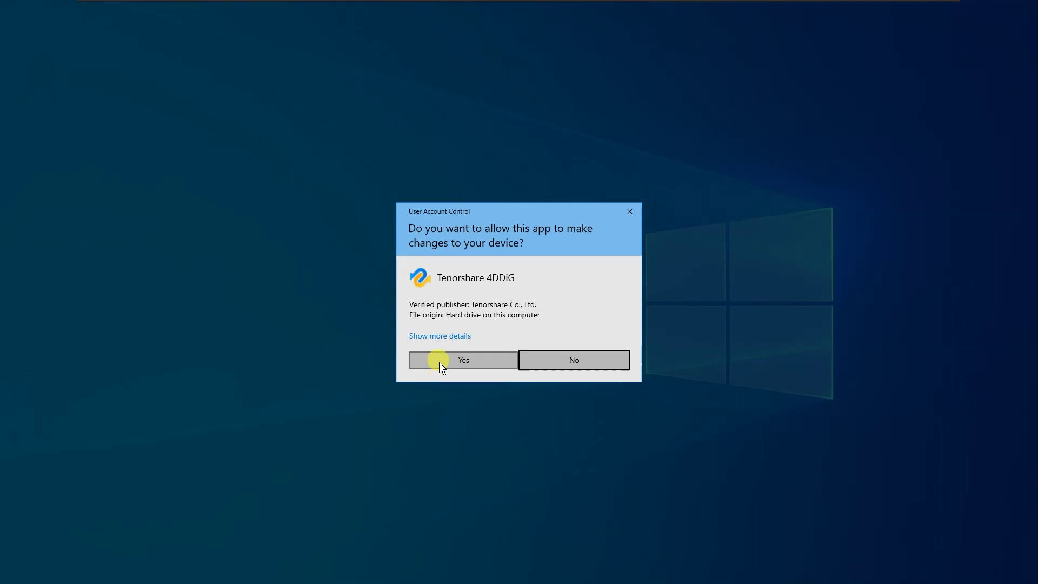
{"action": "left_click", "coordinate": [440, 363]}
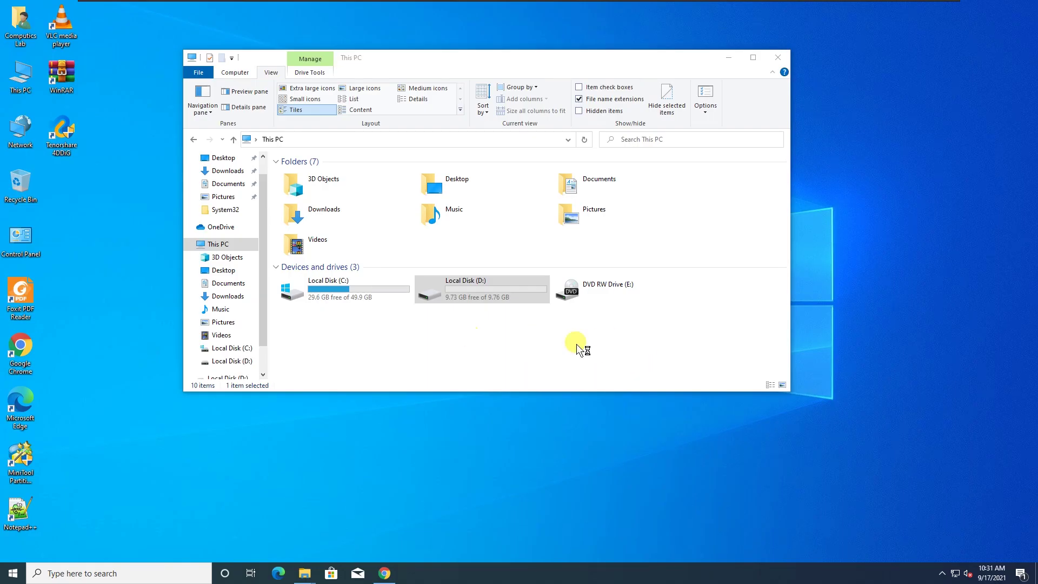
{"action": "left_click", "coordinate": [729, 57]}
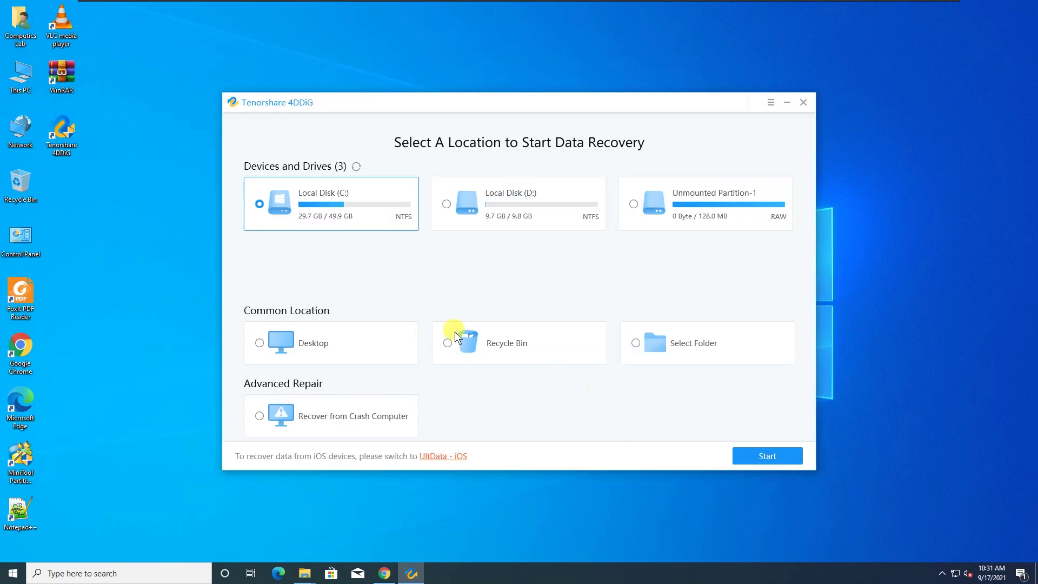
{"action": "left_click", "coordinate": [508, 196]}
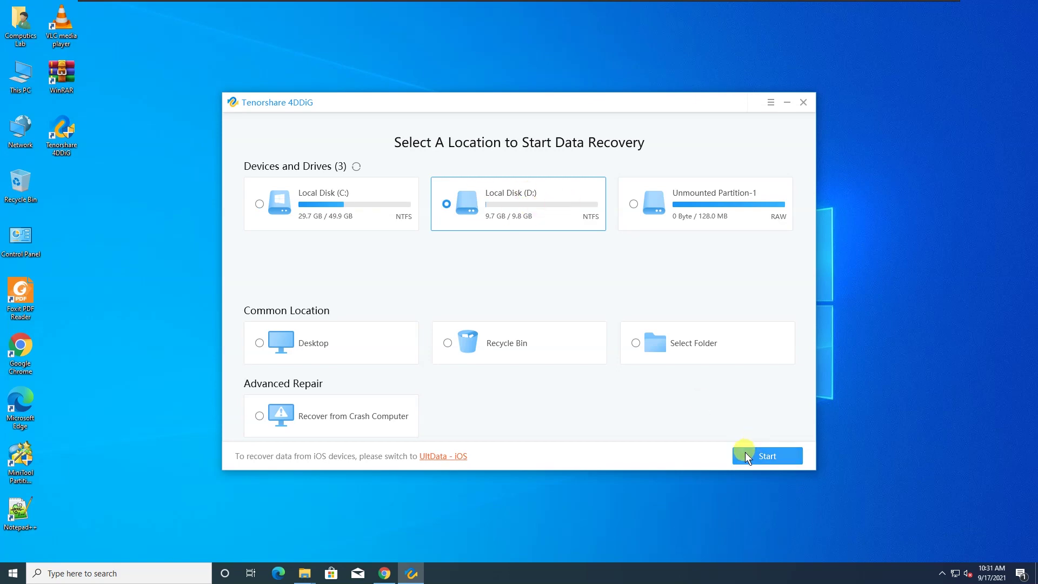
{"action": "left_click", "coordinate": [790, 456]}
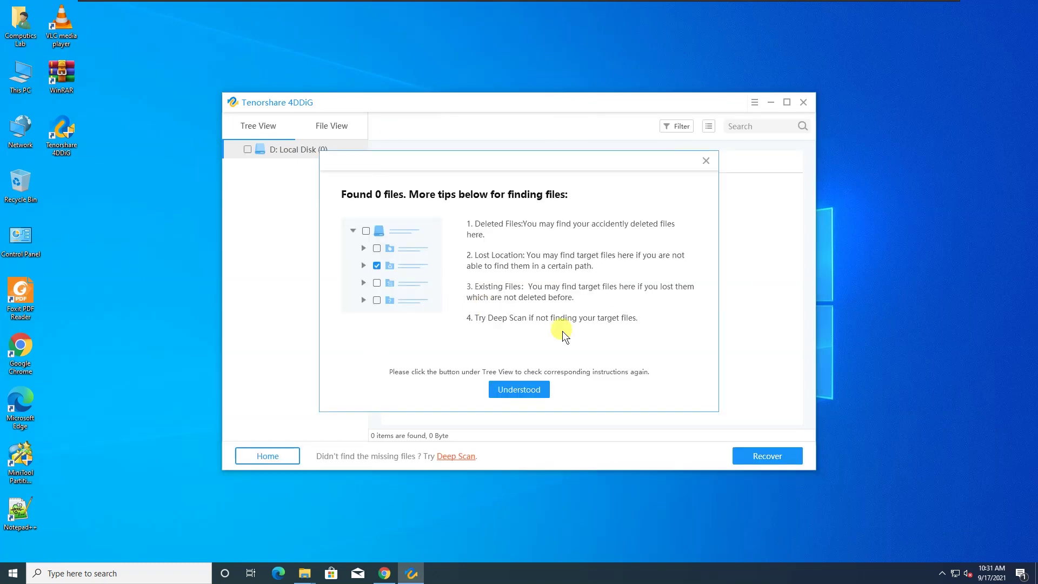
{"action": "left_click", "coordinate": [531, 391]}
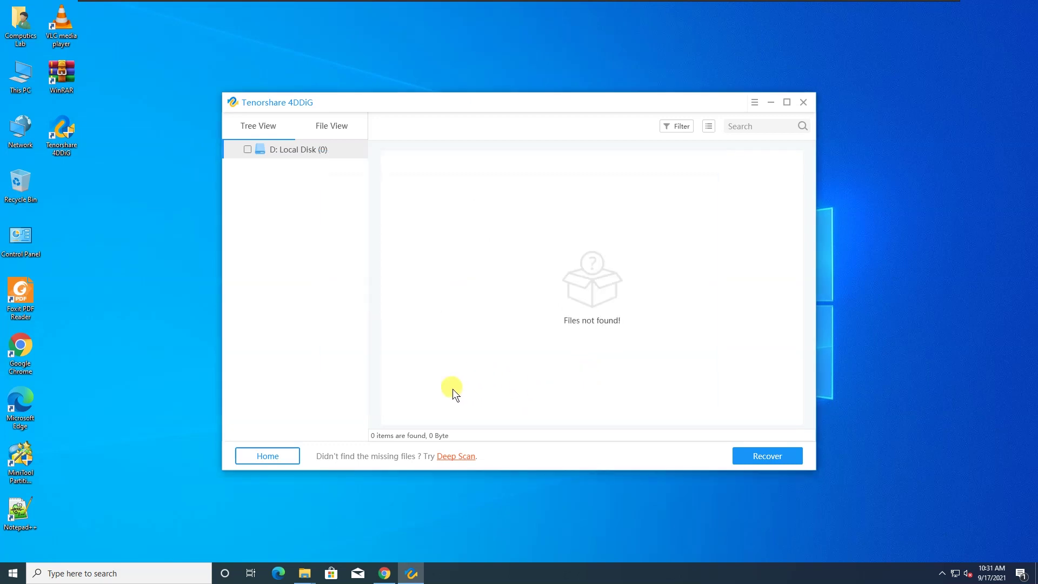
- Run a deep scan of Local Disk (D:) and inspect the ico and png folders under RAW Files
{"action": "left_click", "coordinate": [452, 458]}
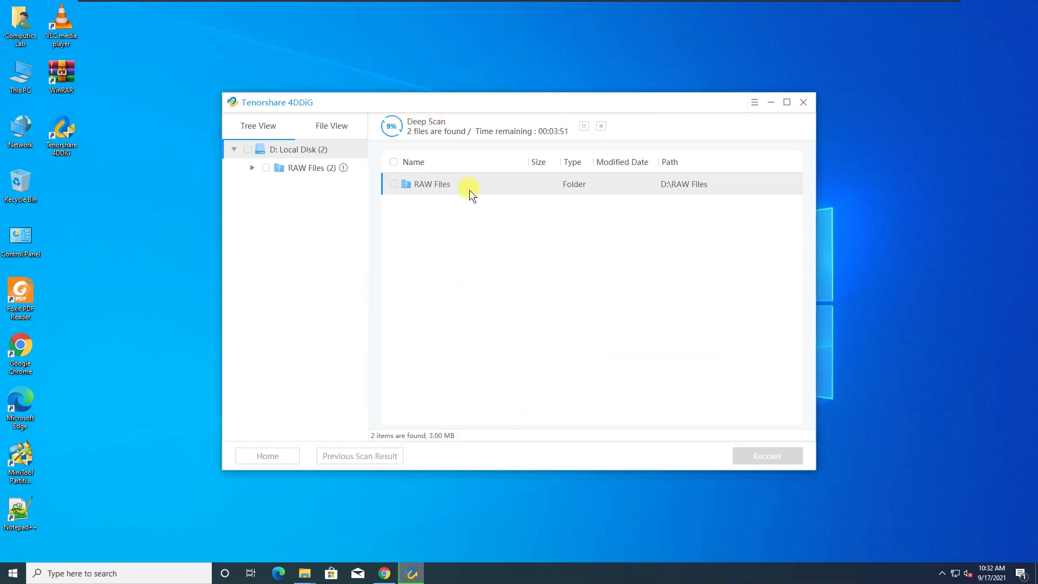
{"action": "left_click", "coordinate": [252, 167]}
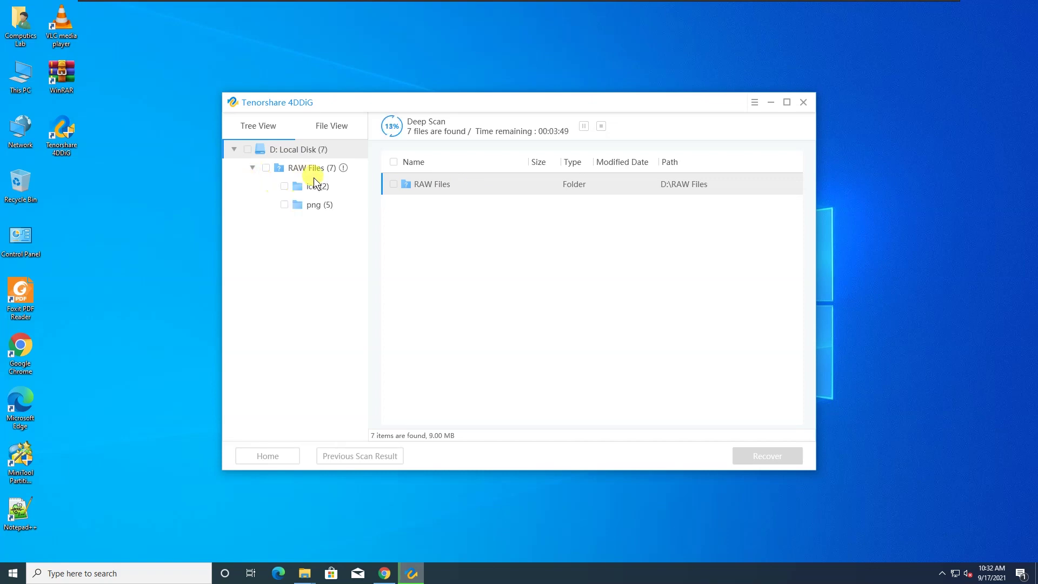
{"action": "left_click", "coordinate": [326, 205]}
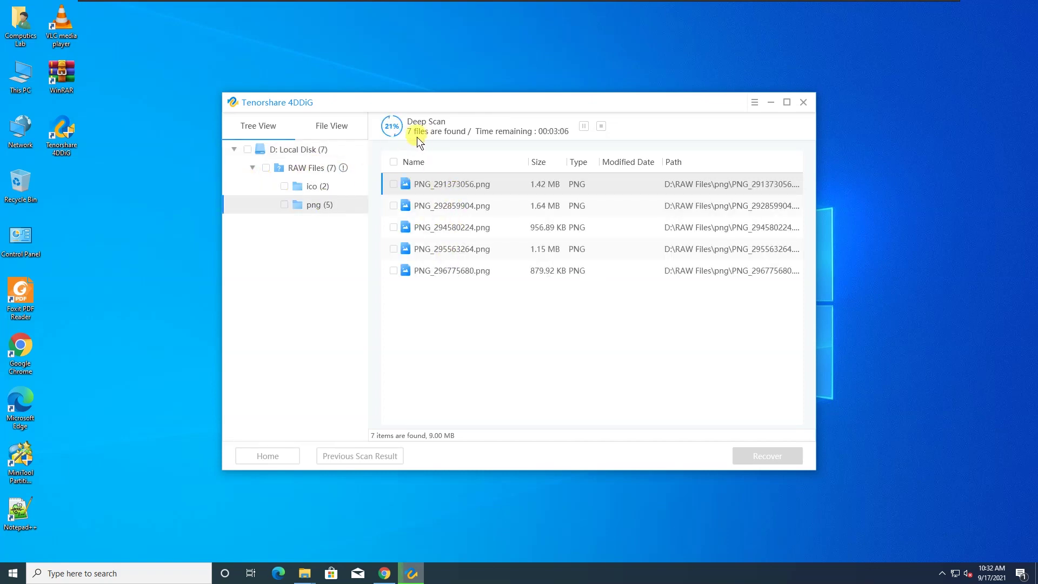
{"action": "left_click", "coordinate": [304, 186]}
{"action": "left_click", "coordinate": [317, 205]}
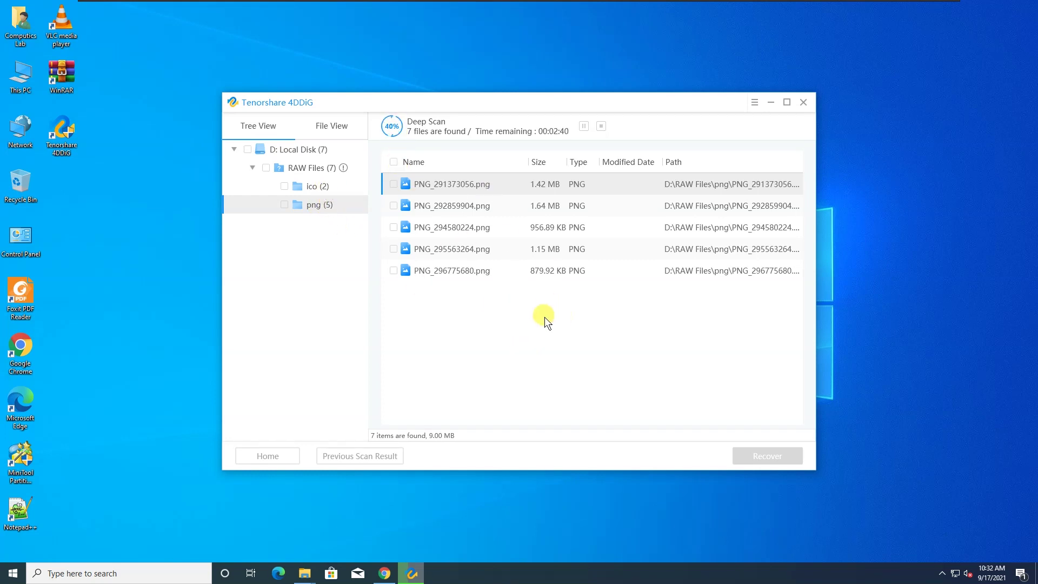
{"action": "mouse_move", "coordinate": [343, 168]}
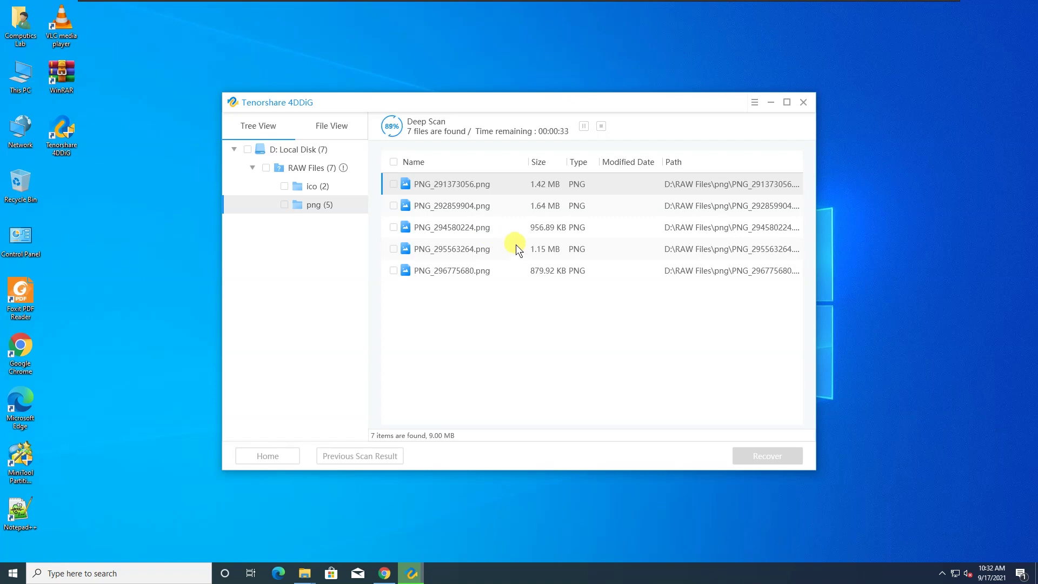
- Examine the scan results by file type under Photo, including the PNG group, and dismiss the tips
{"action": "left_click", "coordinate": [332, 126]}
{"action": "left_click", "coordinate": [253, 168]}
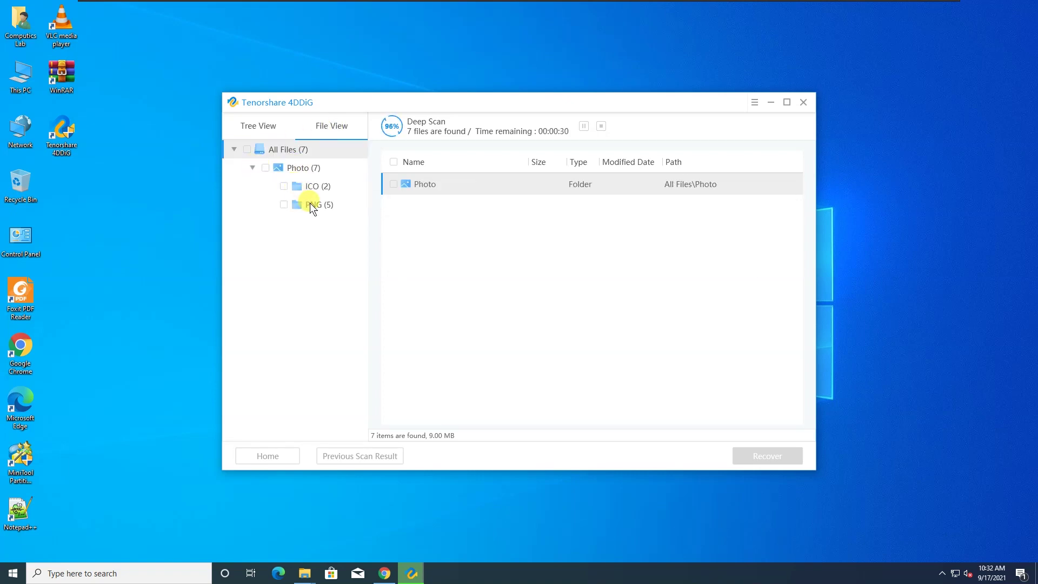
{"action": "left_click", "coordinate": [311, 205]}
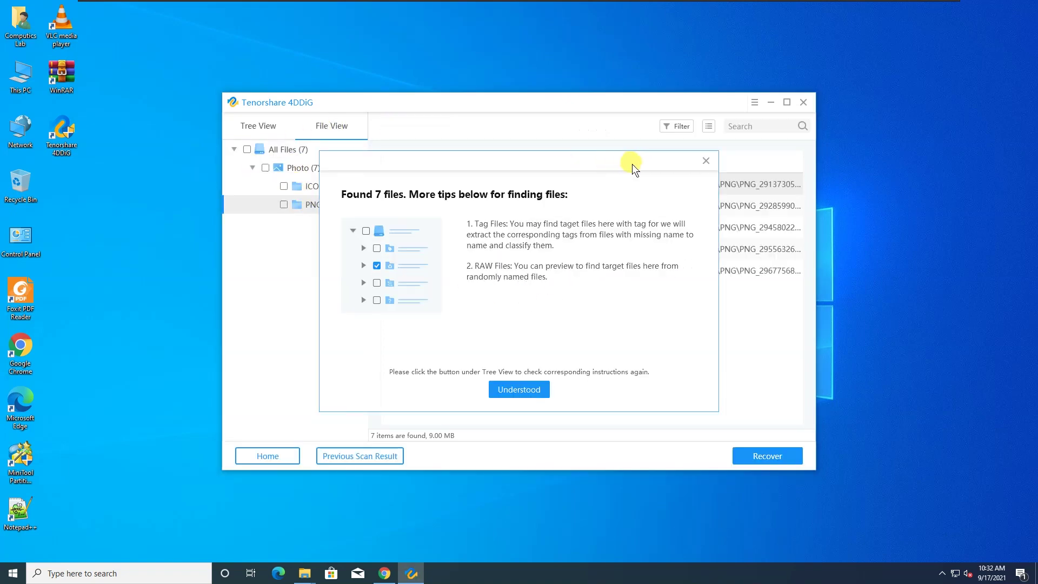
{"action": "left_click", "coordinate": [505, 388]}
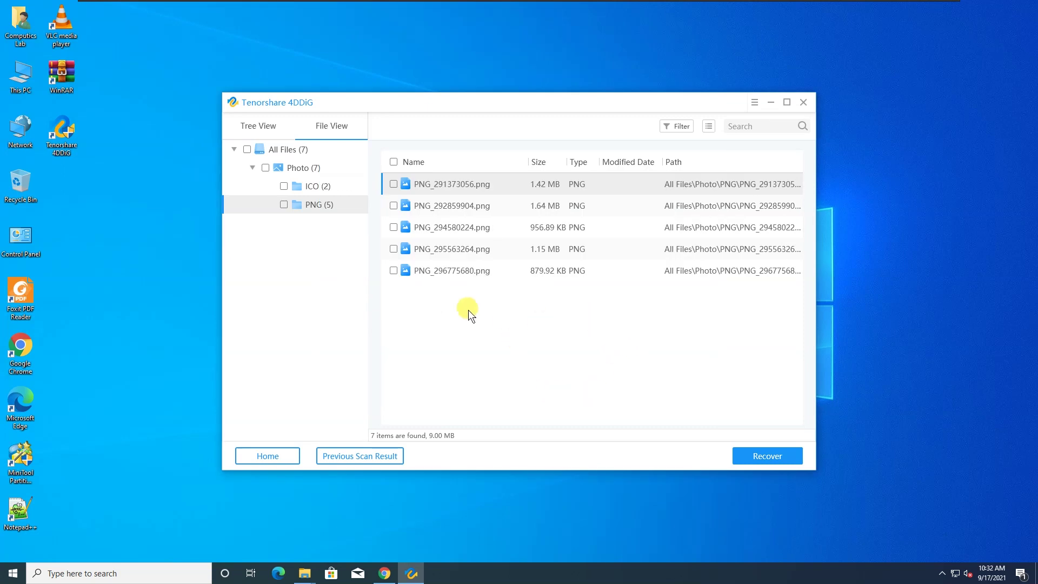
{"action": "left_click", "coordinate": [316, 169]}
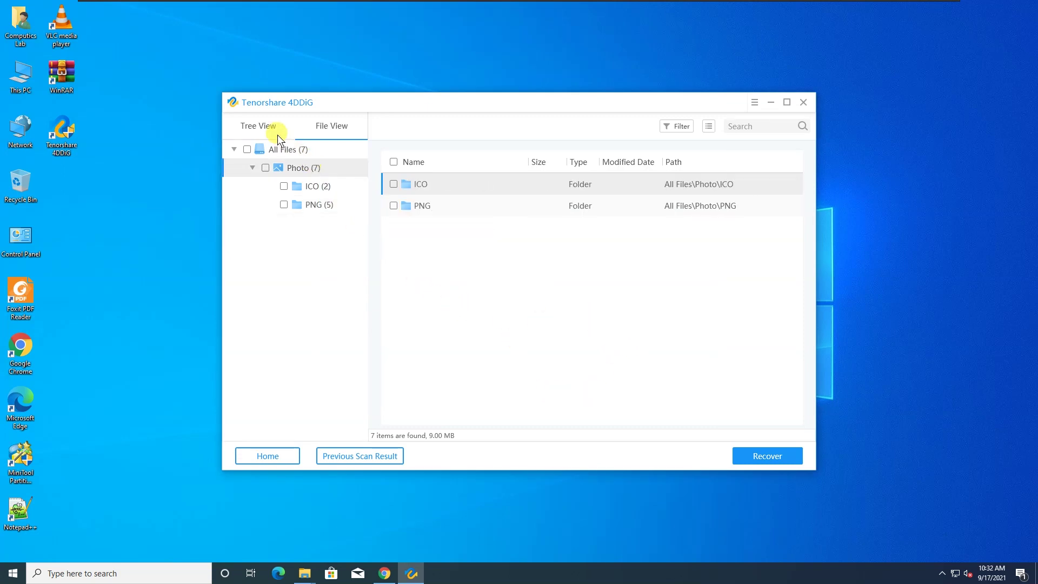
- Select the whole png folder under RAW Files in the tree view and recover it to My Data on Local Disk (C:)
{"action": "left_click", "coordinate": [267, 128]}
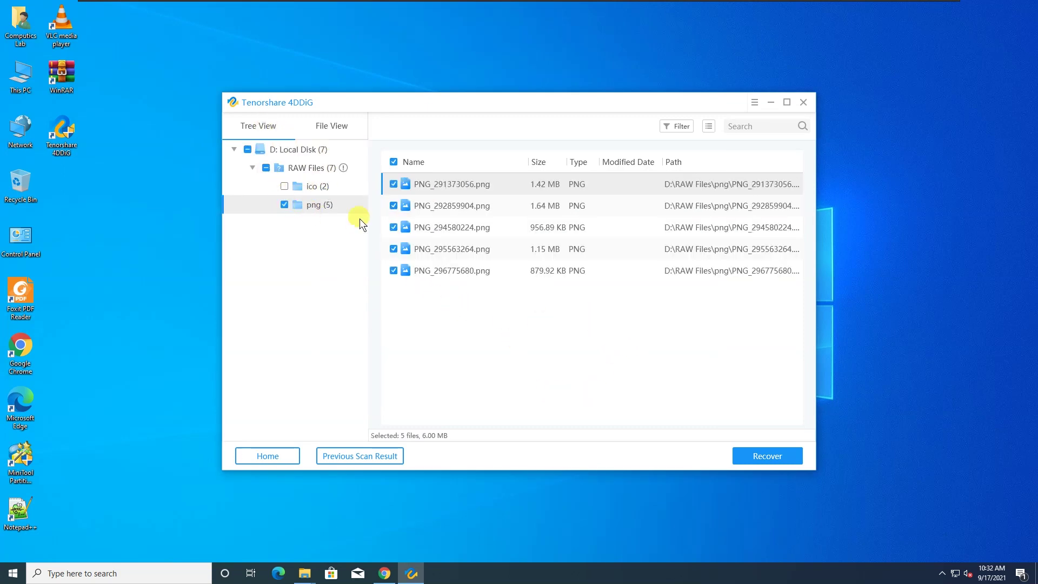
{"action": "left_click", "coordinate": [778, 456]}
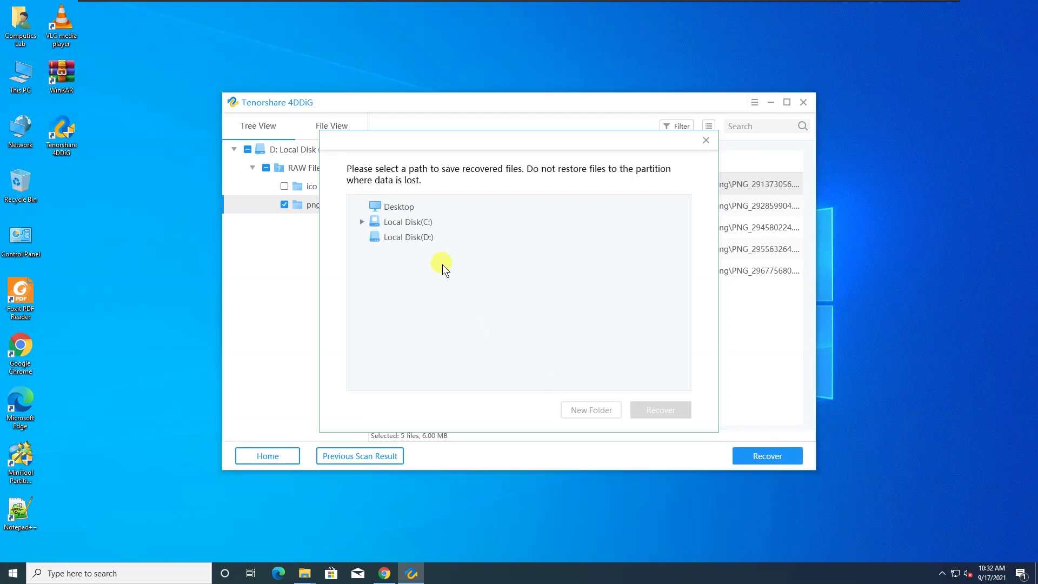
{"action": "left_click", "coordinate": [361, 223]}
{"action": "left_click", "coordinate": [450, 240]}
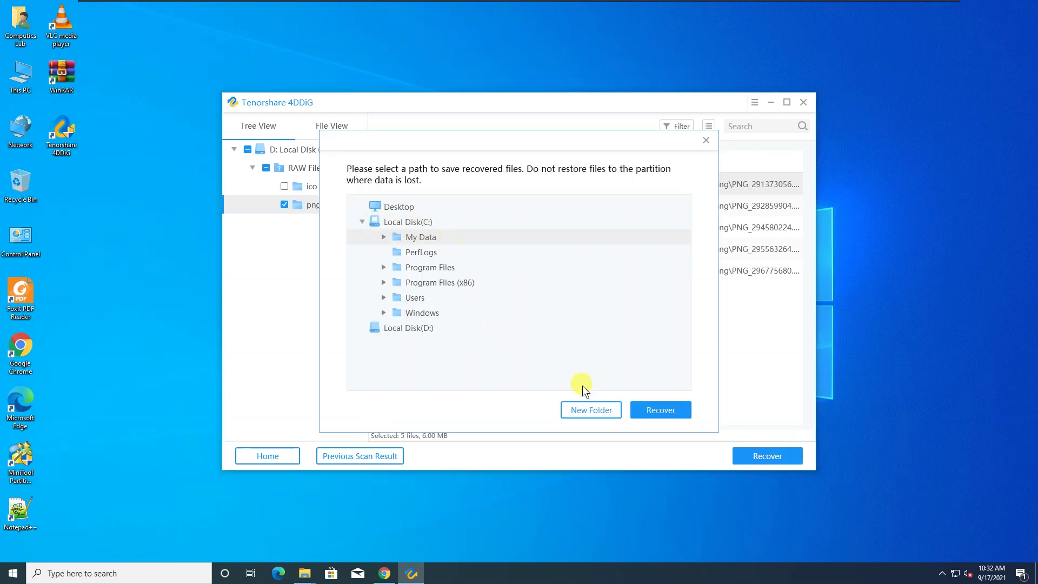
{"action": "left_click", "coordinate": [667, 412]}
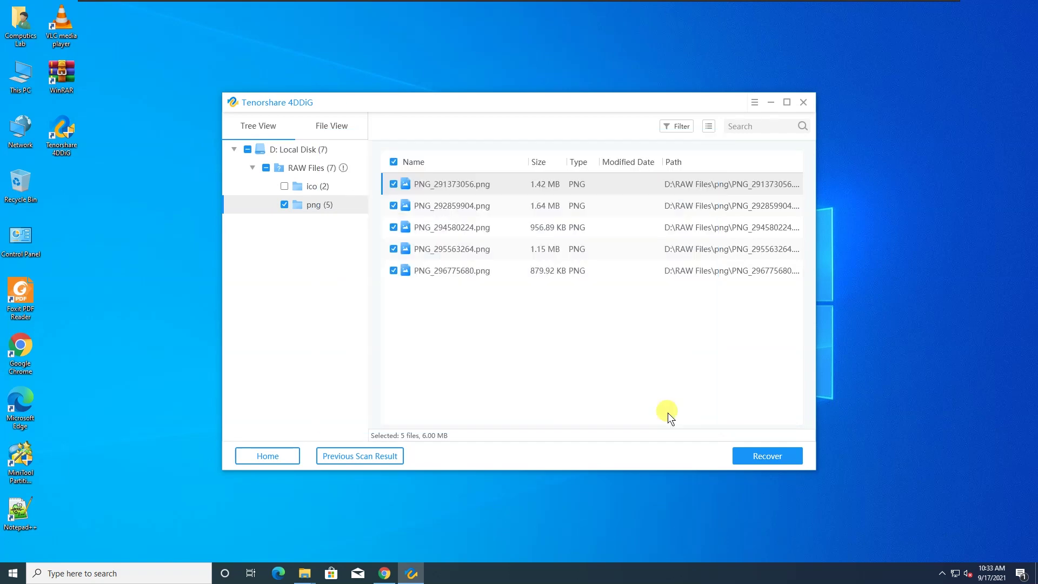
- View the recovered files and open the png folder in D > RAW Files
{"action": "left_click", "coordinate": [628, 314]}
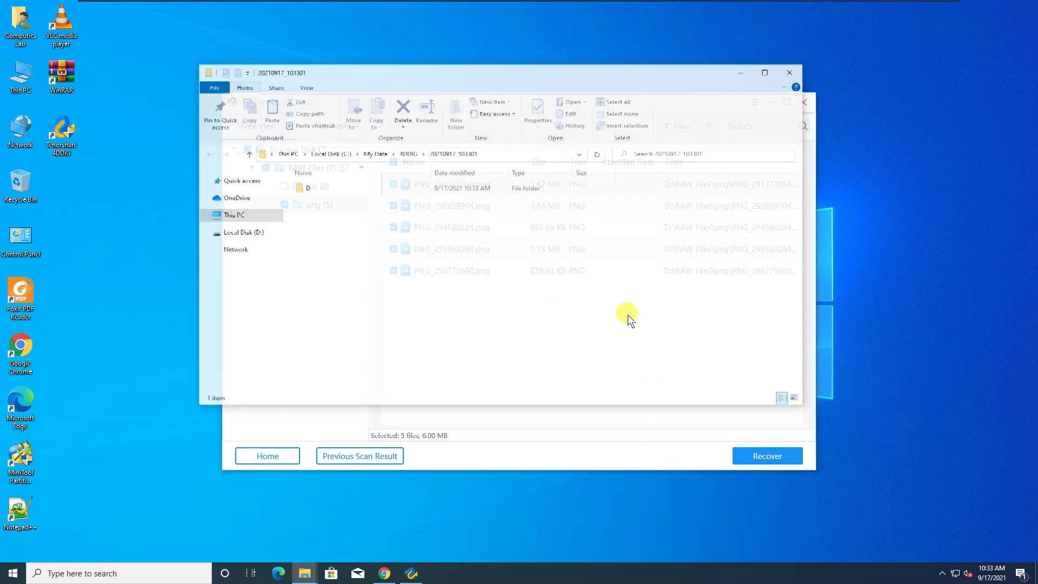
{"action": "left_click", "coordinate": [317, 190]}
{"action": "double_click", "coordinate": [317, 190]}
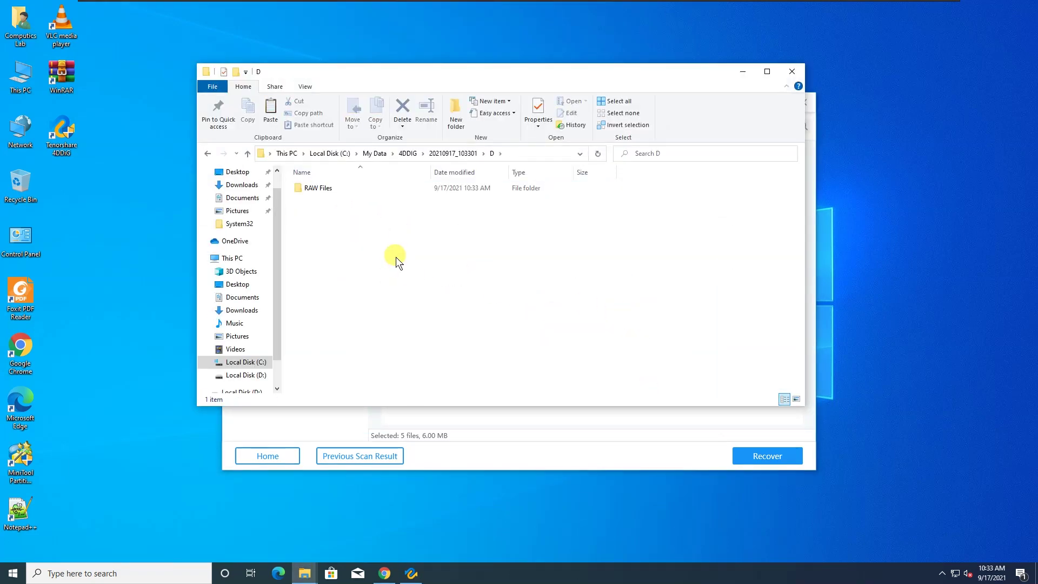
{"action": "double_click", "coordinate": [326, 185]}
{"action": "double_click", "coordinate": [320, 189]}
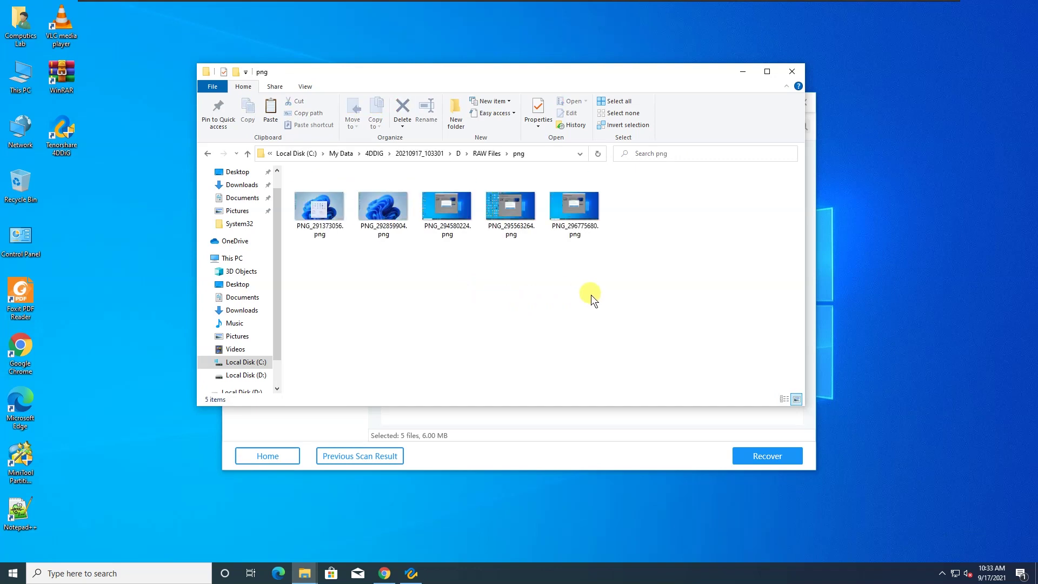
- Copy all five recovered PNG images from the png folder and paste them into Local Disk (D:)
{"action": "left_click", "coordinate": [318, 217]}
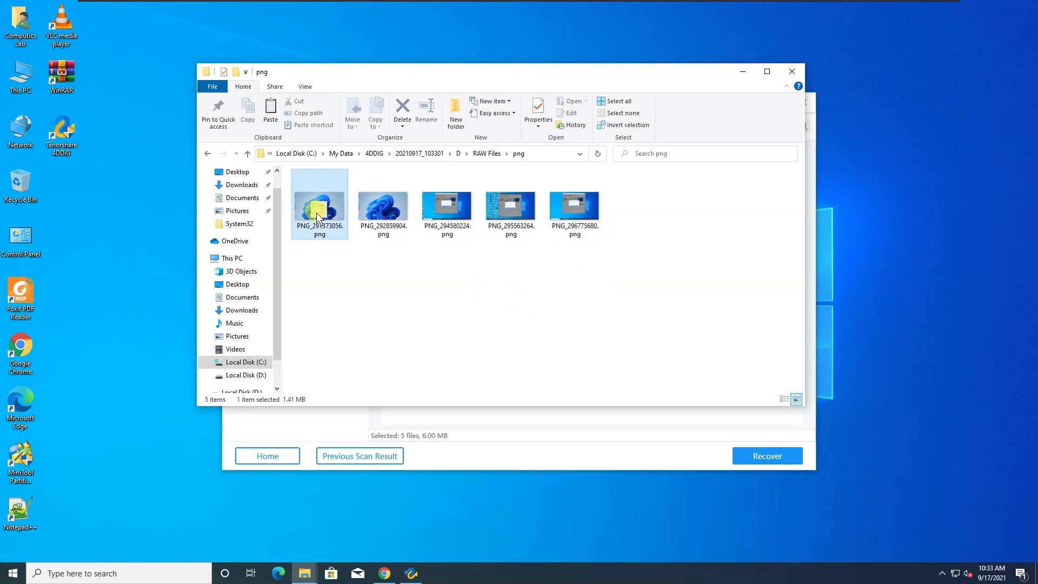
{"action": "right_click", "coordinate": [318, 218]}
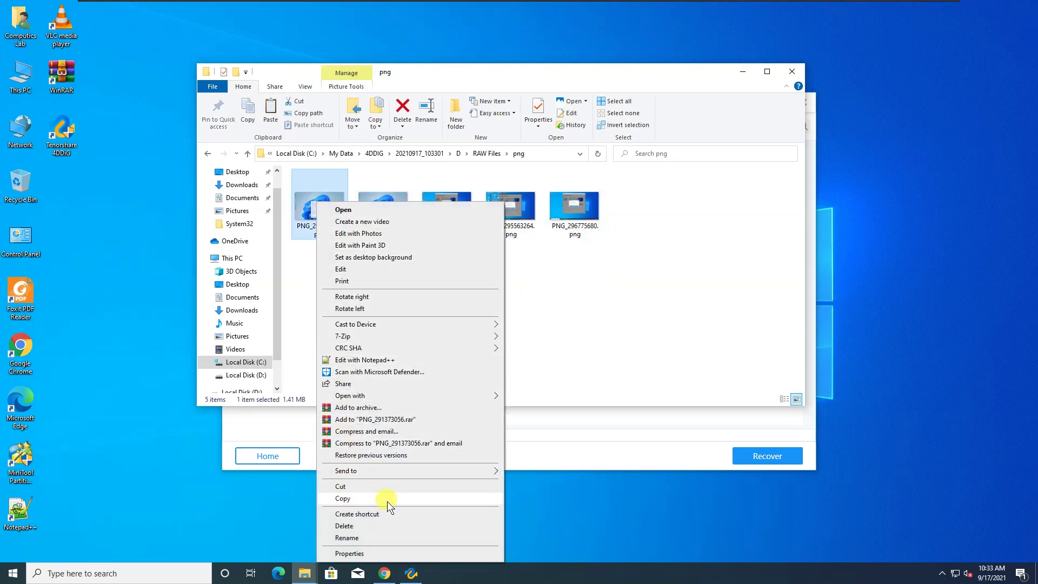
{"action": "left_click_drag", "start_coordinate": [692, 302], "coordinate": [287, 183]}
{"action": "right_click", "coordinate": [322, 221]}
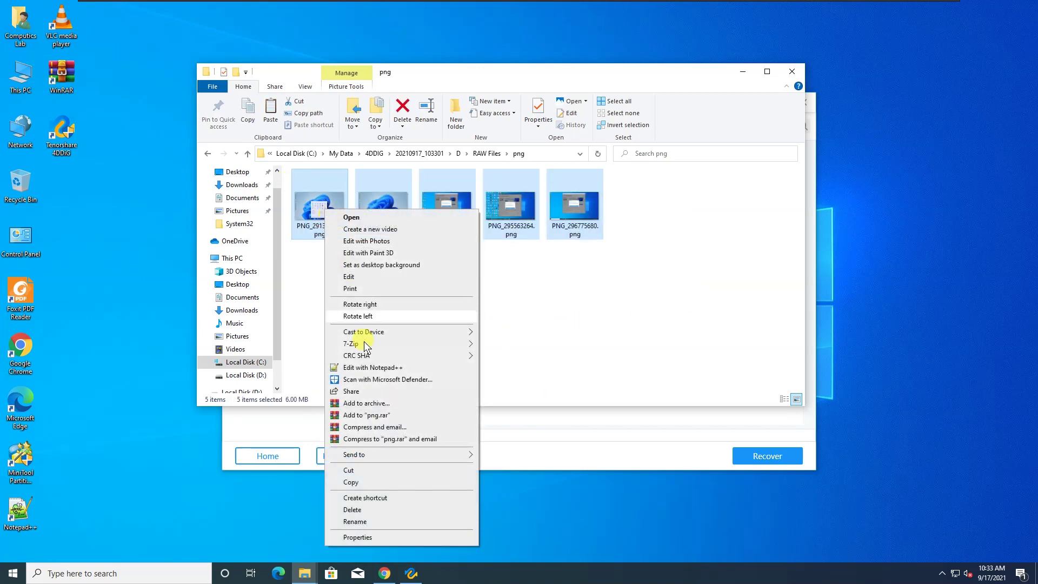
{"action": "left_click", "coordinate": [372, 483]}
{"action": "left_click", "coordinate": [230, 258]}
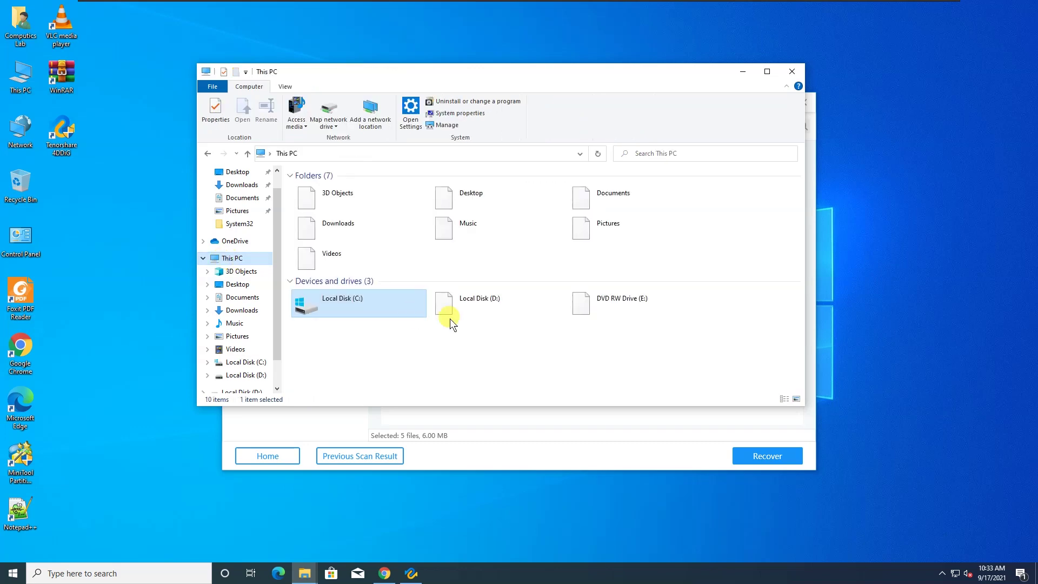
{"action": "double_click", "coordinate": [508, 304]}
{"action": "right_click", "coordinate": [331, 213]}
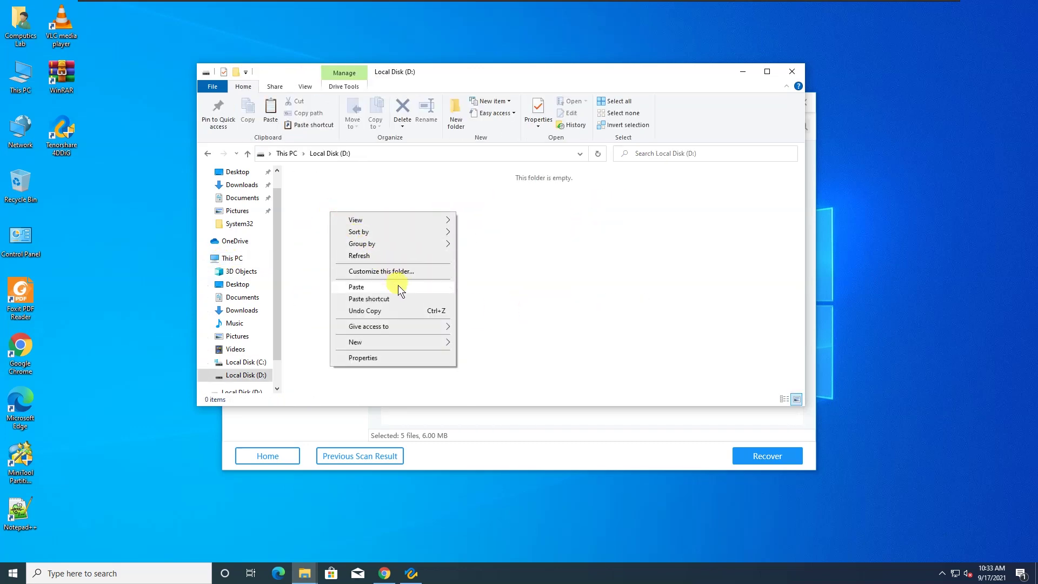
{"action": "left_click", "coordinate": [357, 286]}
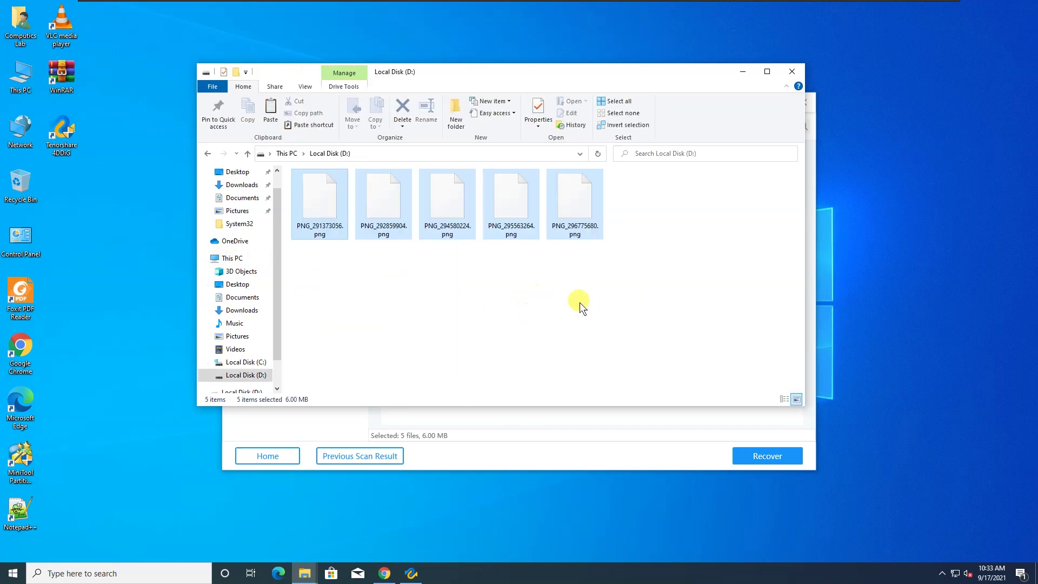
- Copy Computer.txt from the 20210917_102954 recovery's D > Deleted Files folder in My Data and paste it into Local Disk (D:)
{"action": "left_click", "coordinate": [245, 258]}
{"action": "double_click", "coordinate": [376, 306]}
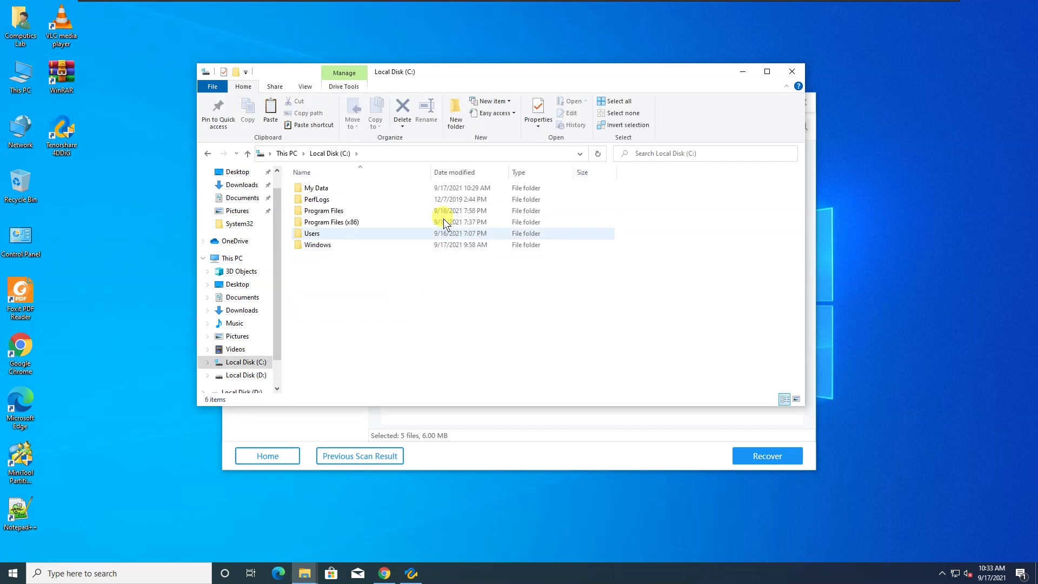
{"action": "double_click", "coordinate": [338, 188]}
{"action": "double_click", "coordinate": [339, 187]}
{"action": "double_click", "coordinate": [339, 187]}
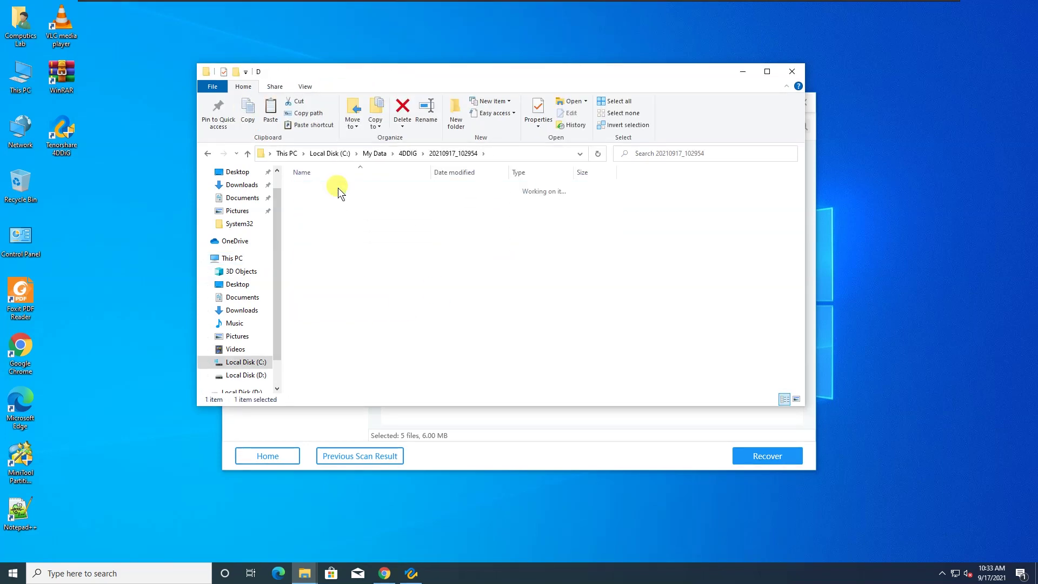
{"action": "double_click", "coordinate": [338, 187]}
{"action": "right_click", "coordinate": [340, 187]}
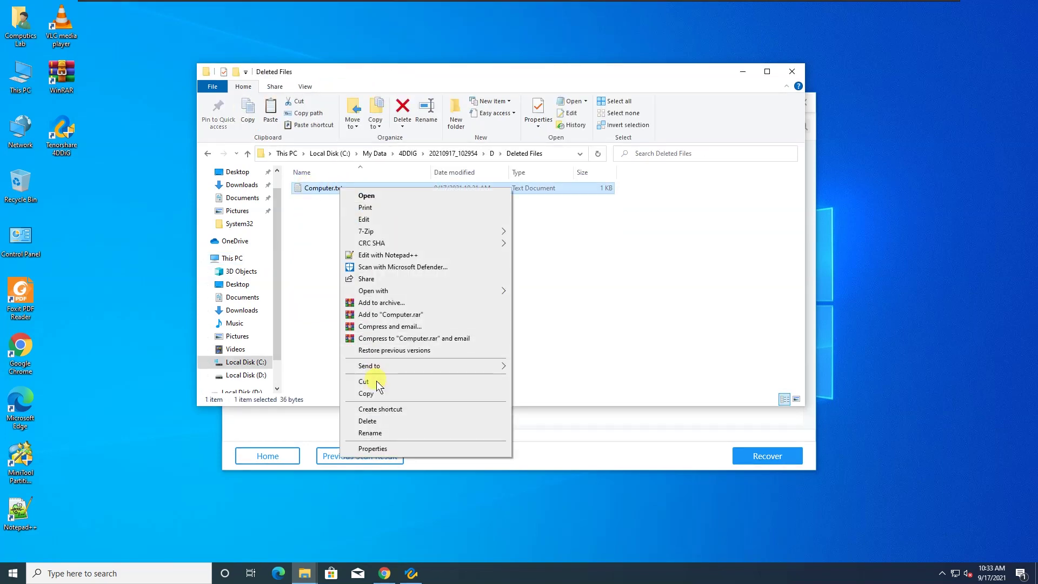
{"action": "left_click", "coordinate": [373, 393]}
{"action": "left_click", "coordinate": [230, 258]}
{"action": "double_click", "coordinate": [476, 297]}
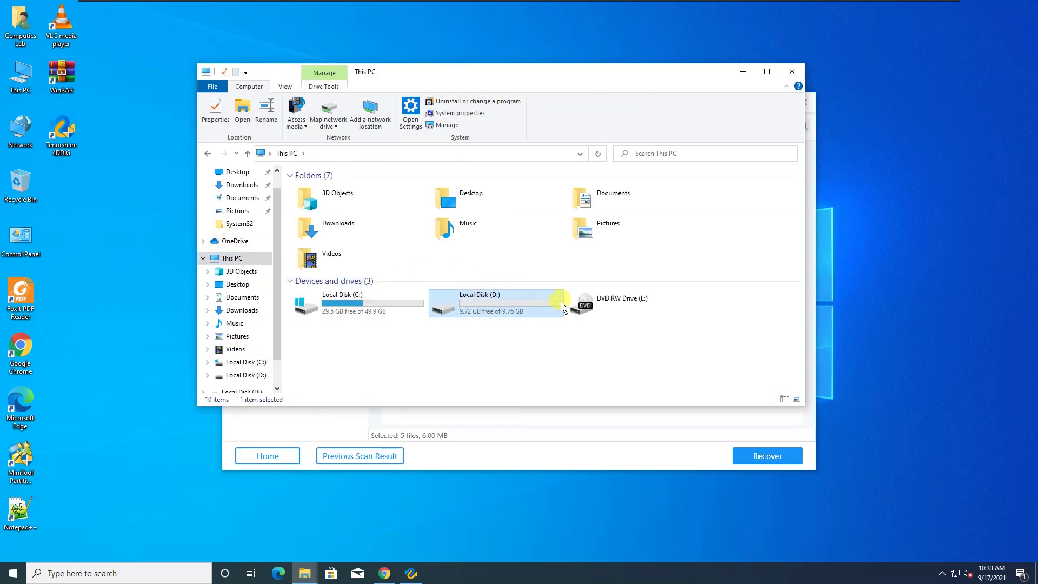
{"action": "right_click", "coordinate": [405, 268]}
{"action": "left_click", "coordinate": [443, 344]}
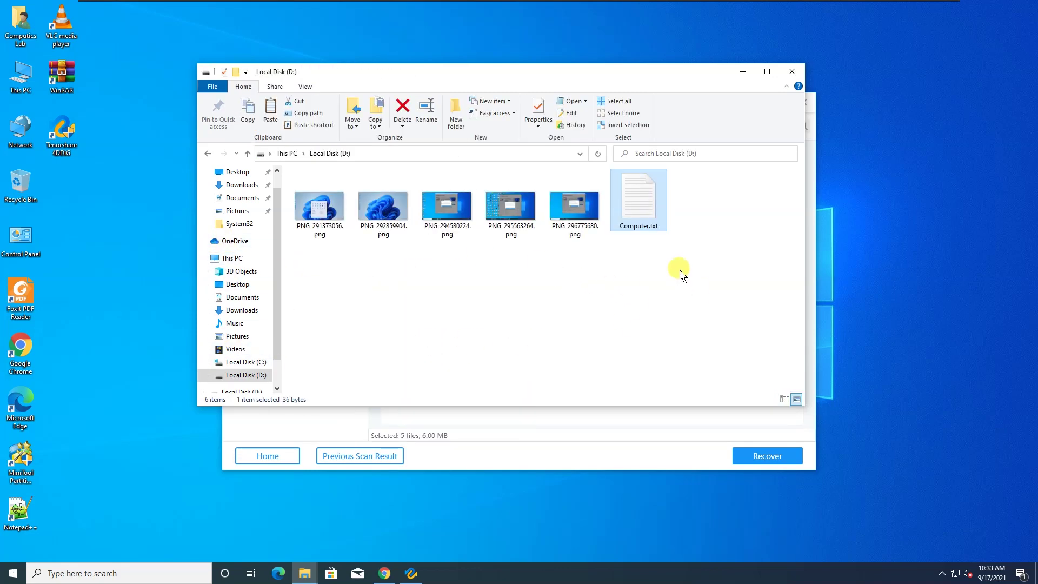
- Close the Local Disk (D:) window and return Tenorshare 4DDiG to its home screen
{"action": "key", "text": "alt+F4"}
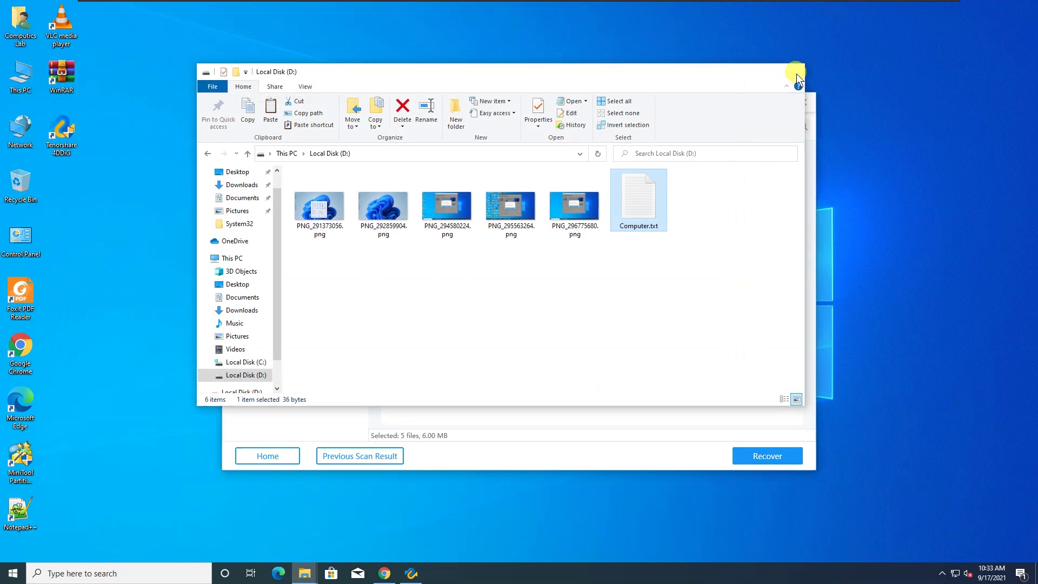
{"action": "left_click", "coordinate": [795, 72]}
{"action": "left_click", "coordinate": [253, 456]}
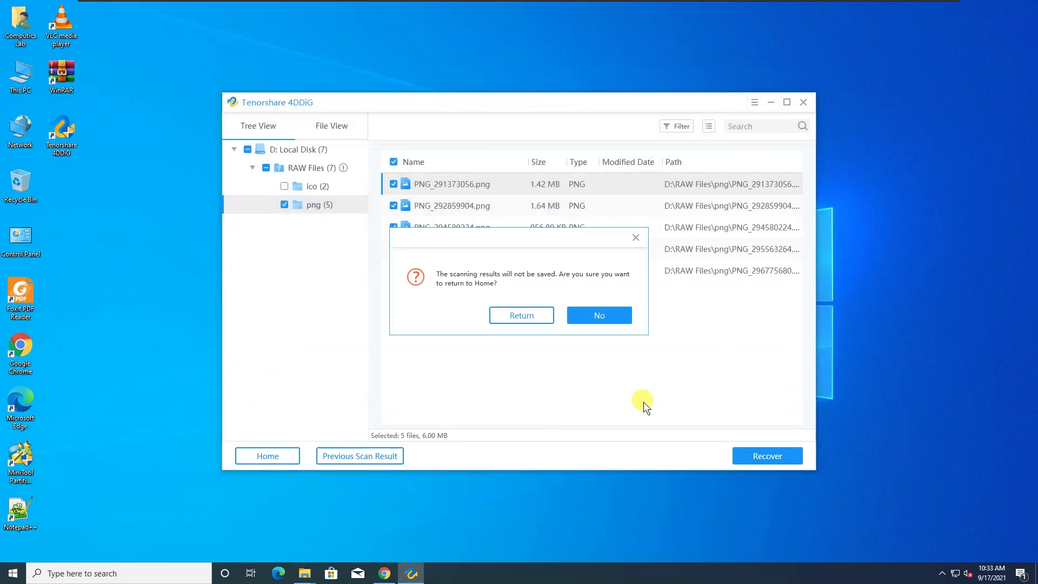
{"action": "left_click", "coordinate": [599, 315]}
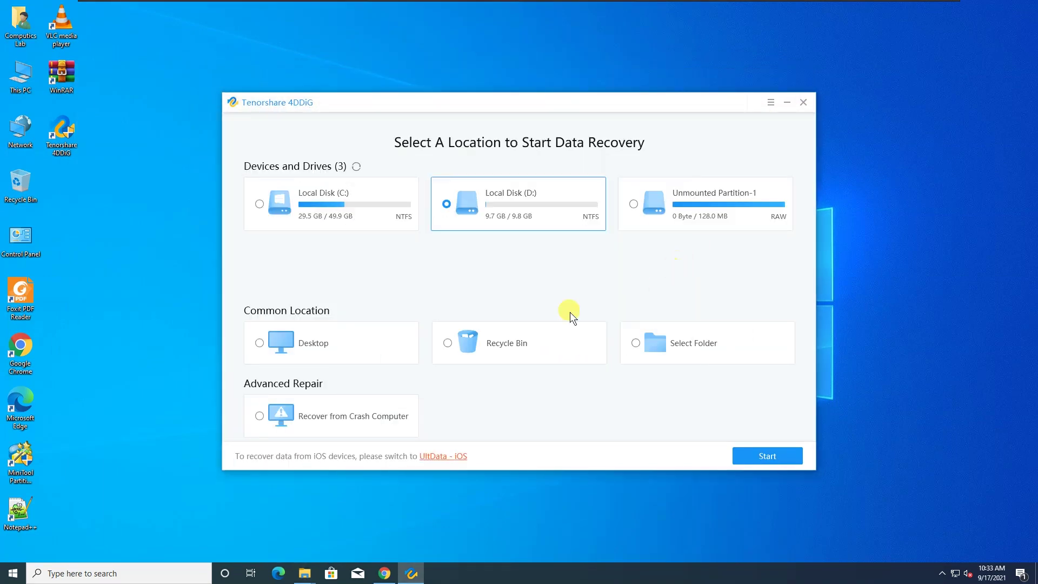
- Switch to Chrome and look through the Windows Data Recovery product page on the 4DDiG website
{"action": "left_click", "coordinate": [381, 575]}
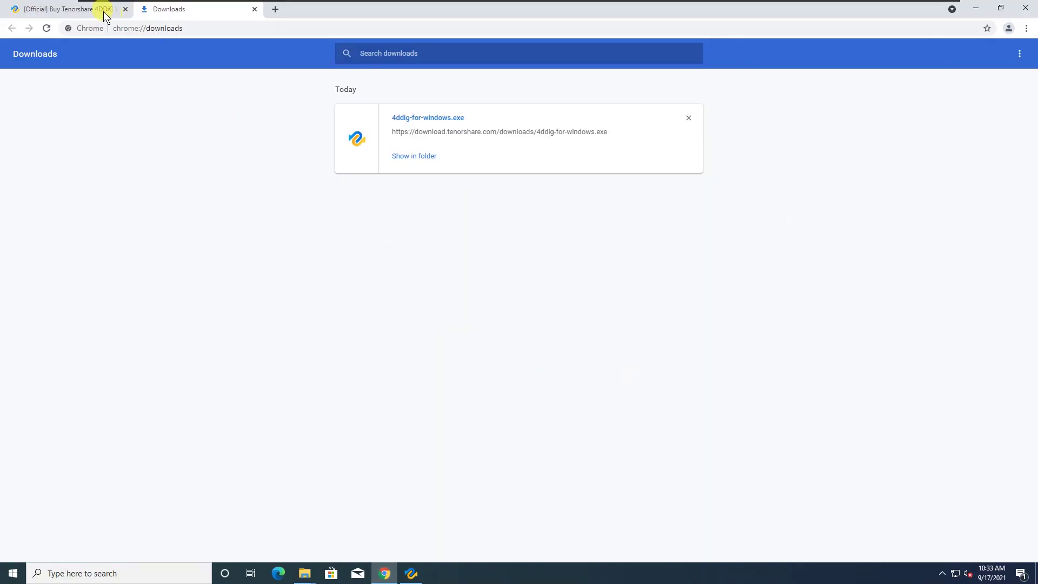
{"action": "left_click", "coordinate": [75, 9]}
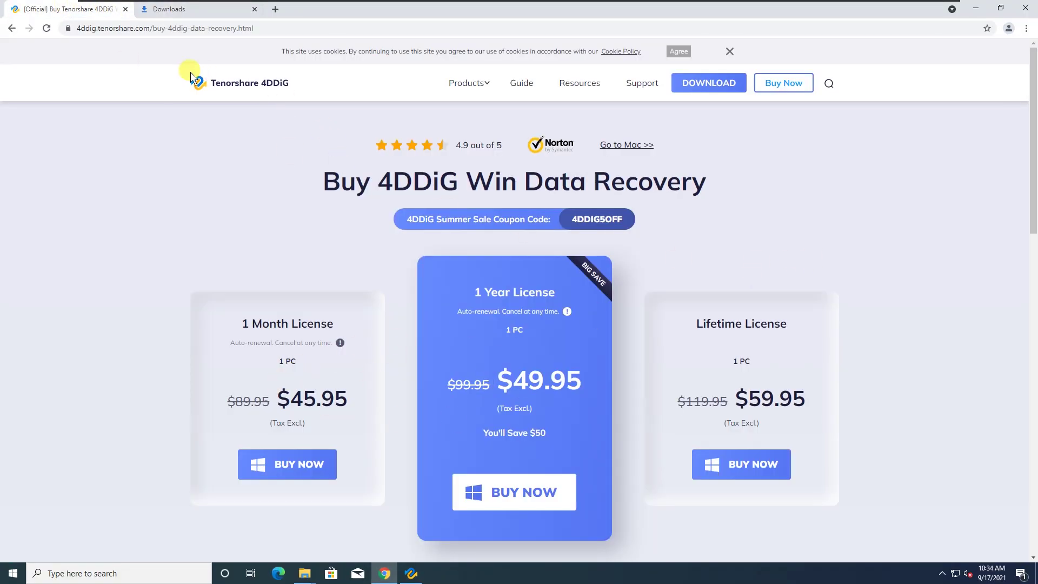
{"action": "mouse_move", "coordinate": [457, 82]}
{"action": "left_click", "coordinate": [433, 128]}
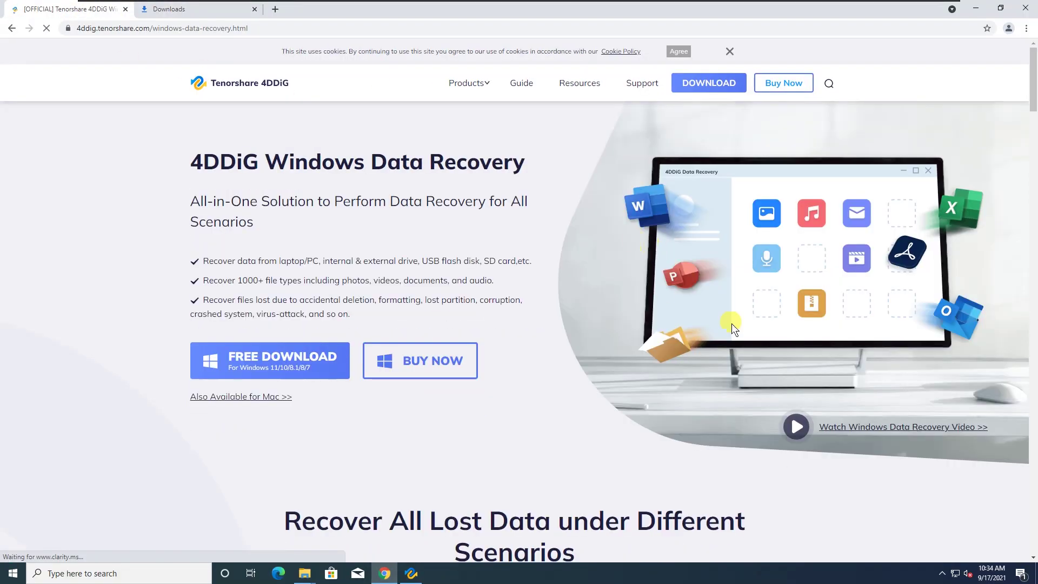
{"action": "scroll", "coordinate": [725, 481], "scroll_direction": "down", "scroll_amount": 20}
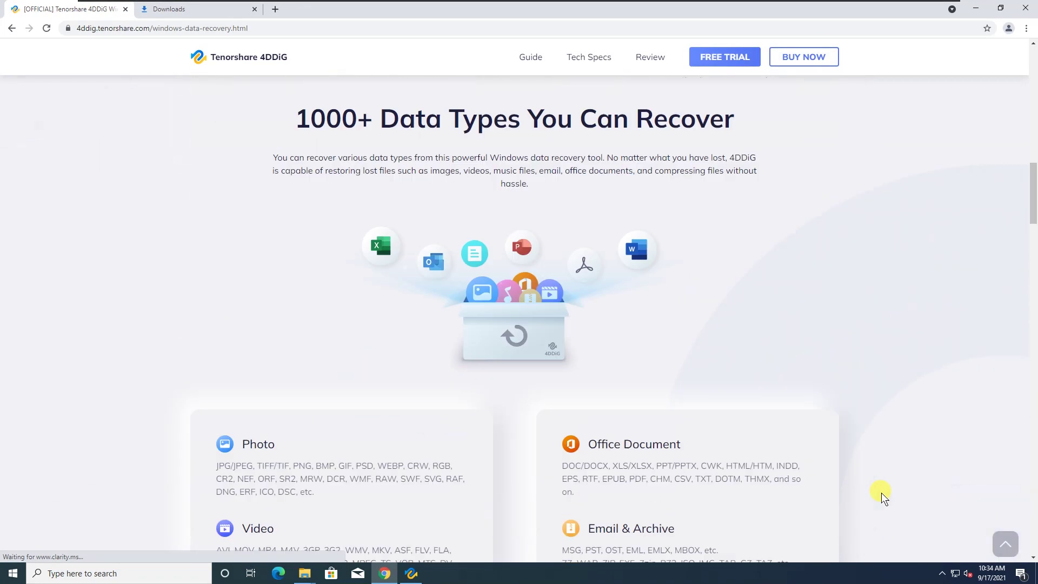
{"action": "scroll", "coordinate": [881, 493], "scroll_direction": "up", "scroll_amount": 20}
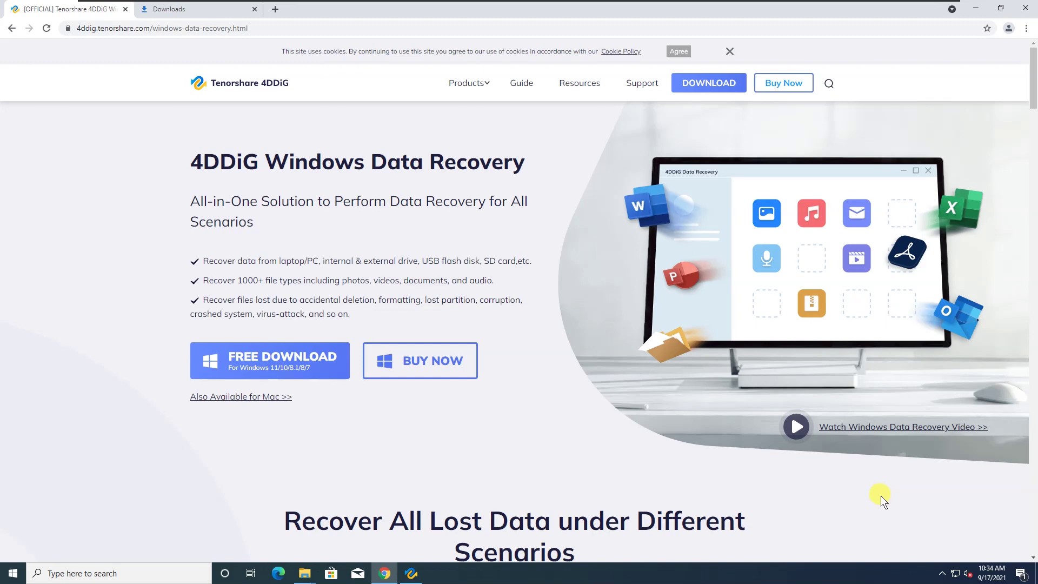
- Add the 1 Year License of 4DDiG Windows Data Recovery to the cart and redeem coupon code 4DD-OWN-30OFF
{"action": "left_click", "coordinate": [433, 368]}
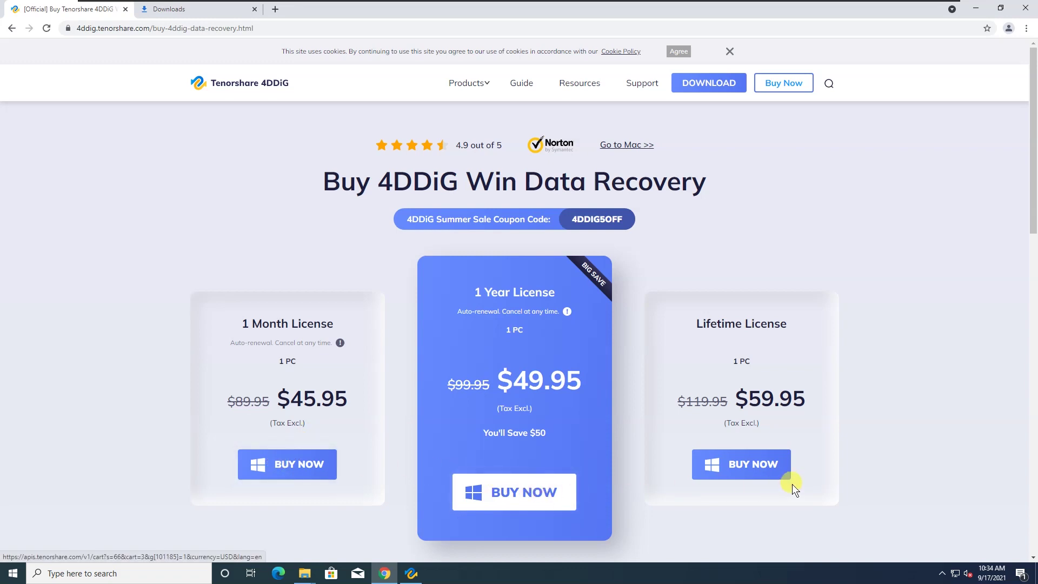
{"action": "left_click", "coordinate": [535, 493]}
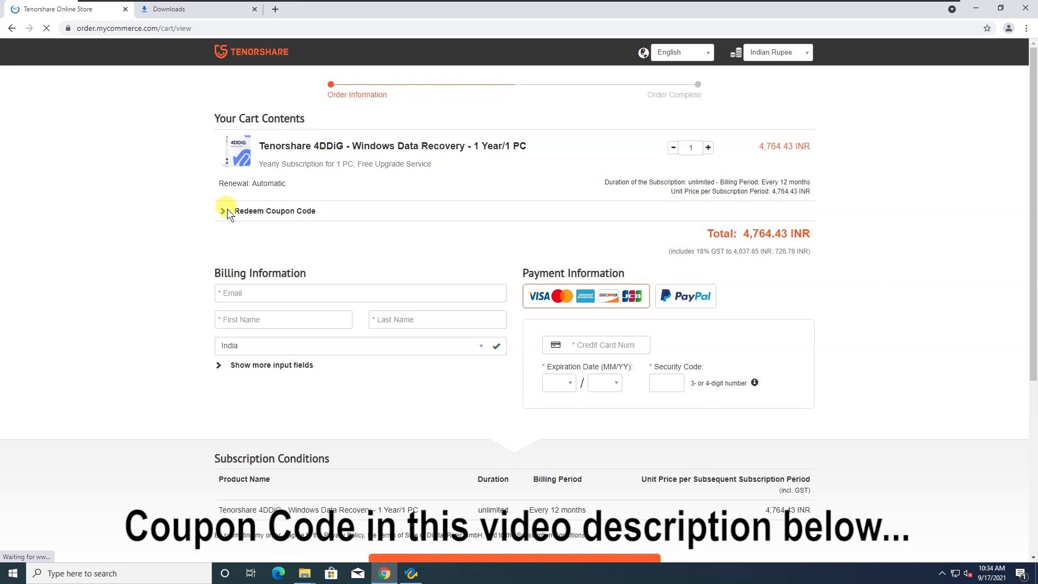
{"action": "left_click", "coordinate": [259, 211]}
{"action": "right_click", "coordinate": [253, 231]}
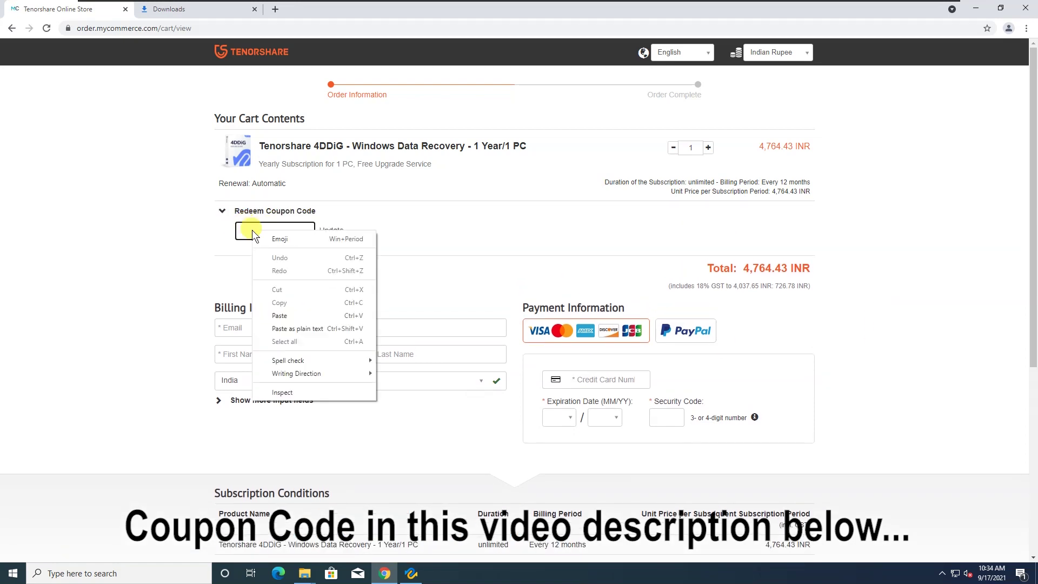
{"action": "left_click", "coordinate": [281, 315]}
{"action": "left_click", "coordinate": [332, 231]}
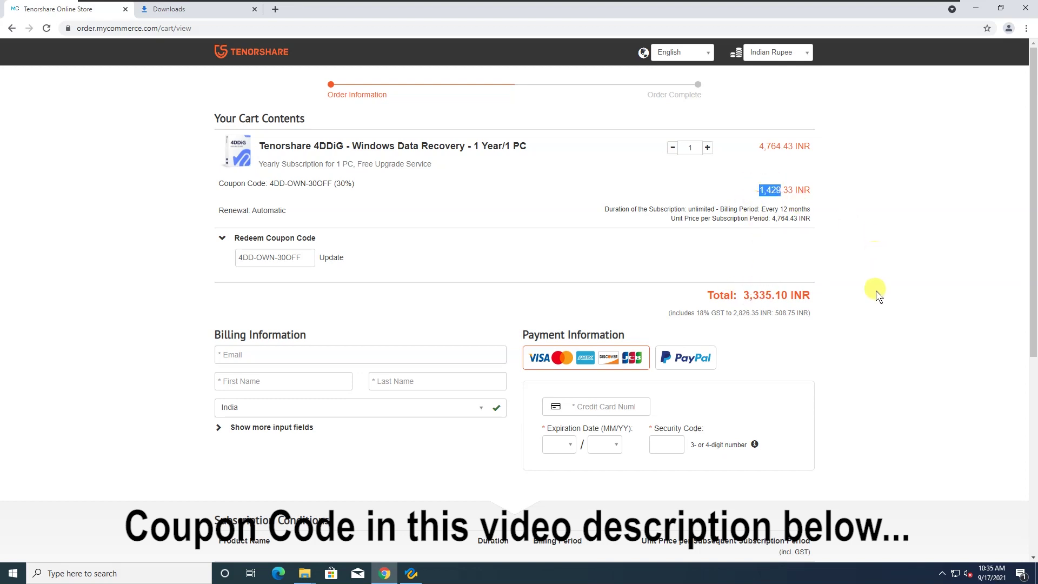
{"action": "left_click", "coordinate": [849, 325]}
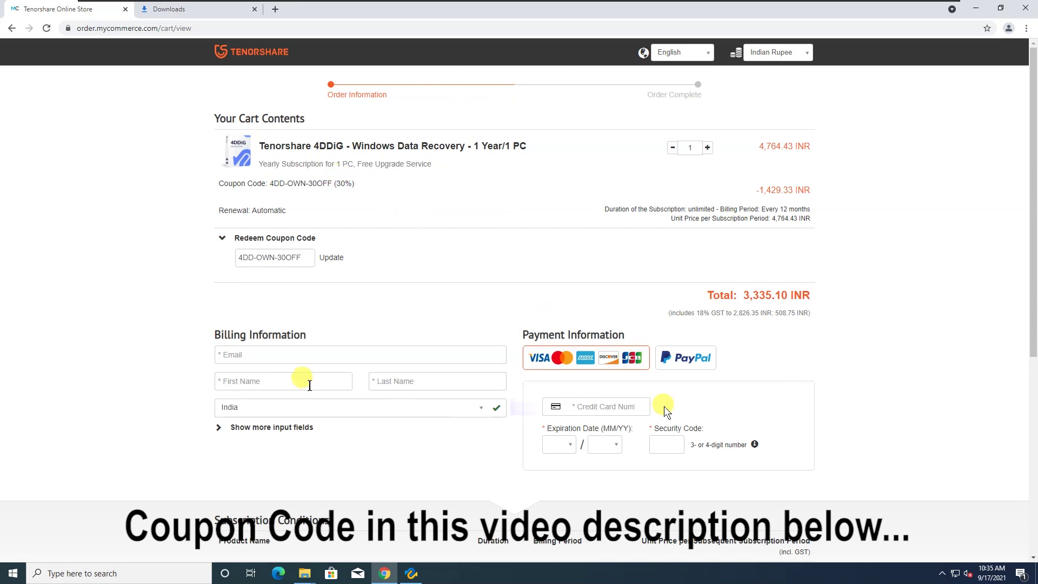
- Review the cart's billing and payment fields and the subscription conditions without filling anything in
{"action": "left_click", "coordinate": [598, 407]}
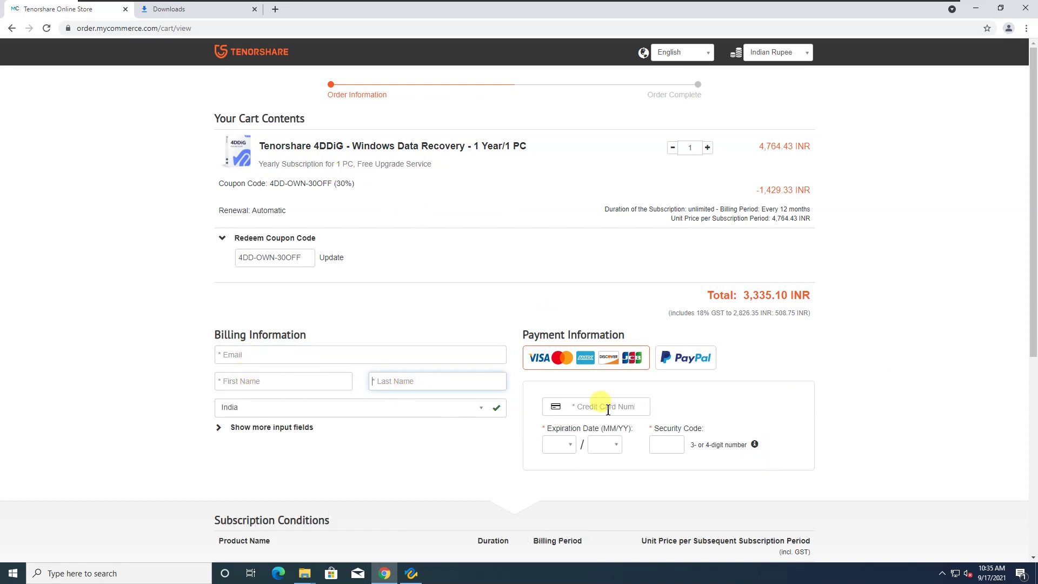
{"action": "scroll", "coordinate": [698, 454], "scroll_direction": "down", "scroll_amount": 4}
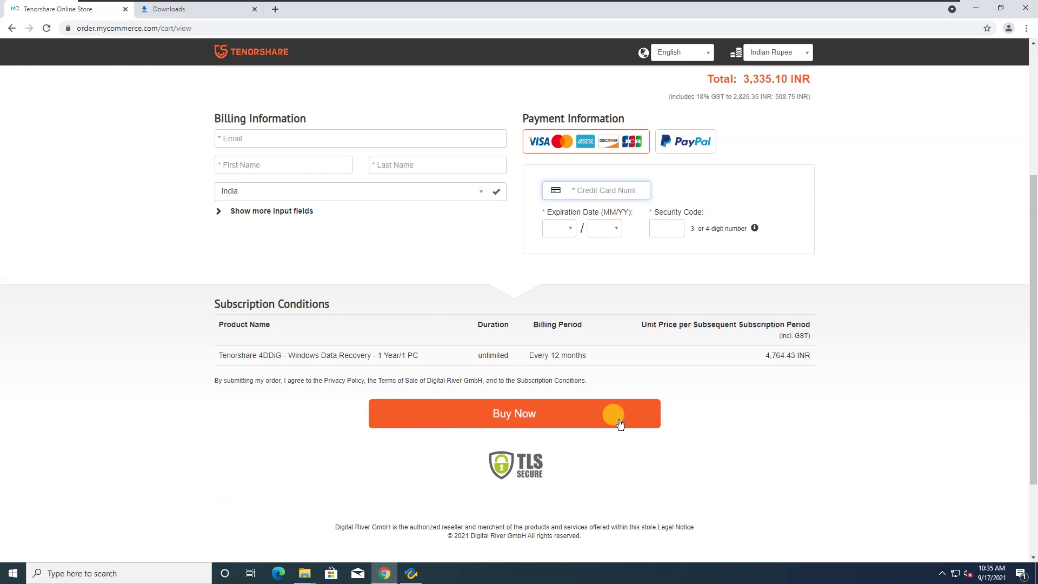
{"action": "scroll", "coordinate": [616, 419], "scroll_direction": "up", "scroll_amount": 1}
{"action": "scroll", "coordinate": [621, 425], "scroll_direction": "up", "scroll_amount": 1}
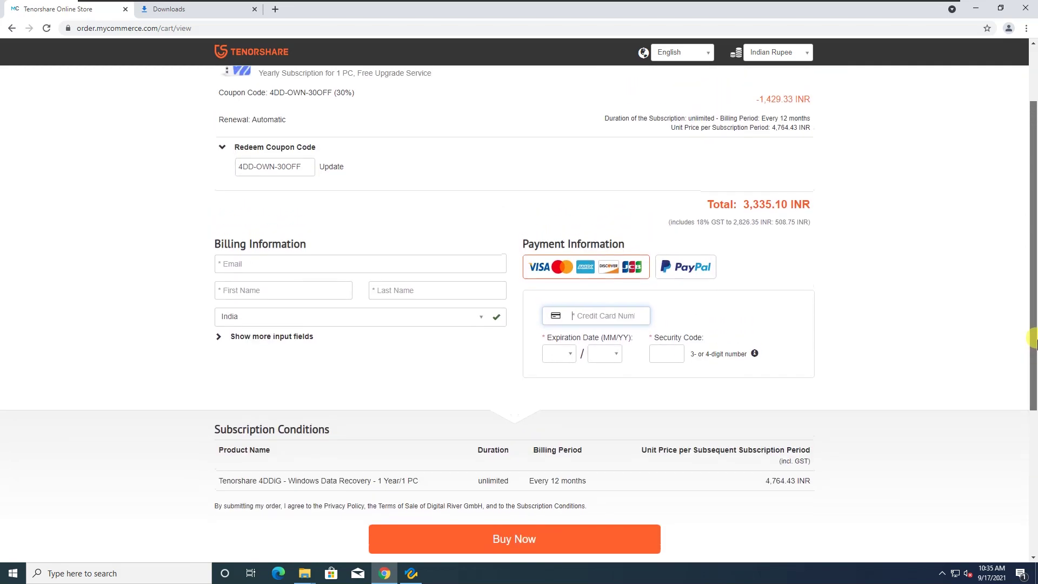
{"action": "scroll", "coordinate": [541, 324], "scroll_direction": "up", "scroll_amount": 2}
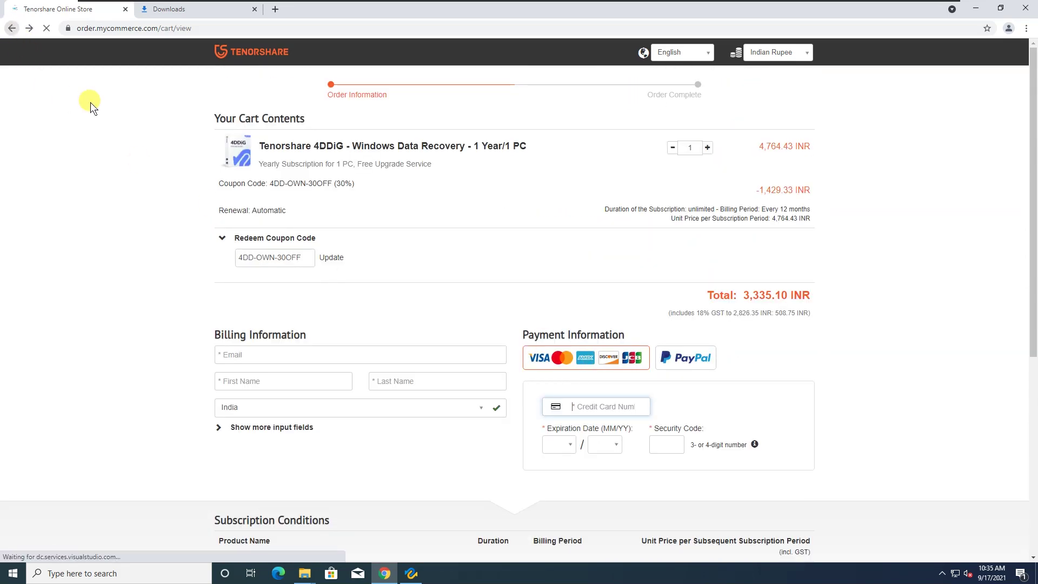
- Leave the cart, revisit the 4DDiG home page and Windows Data Recovery page, and follow the link to the Mac version
{"action": "left_click", "coordinate": [11, 28]}
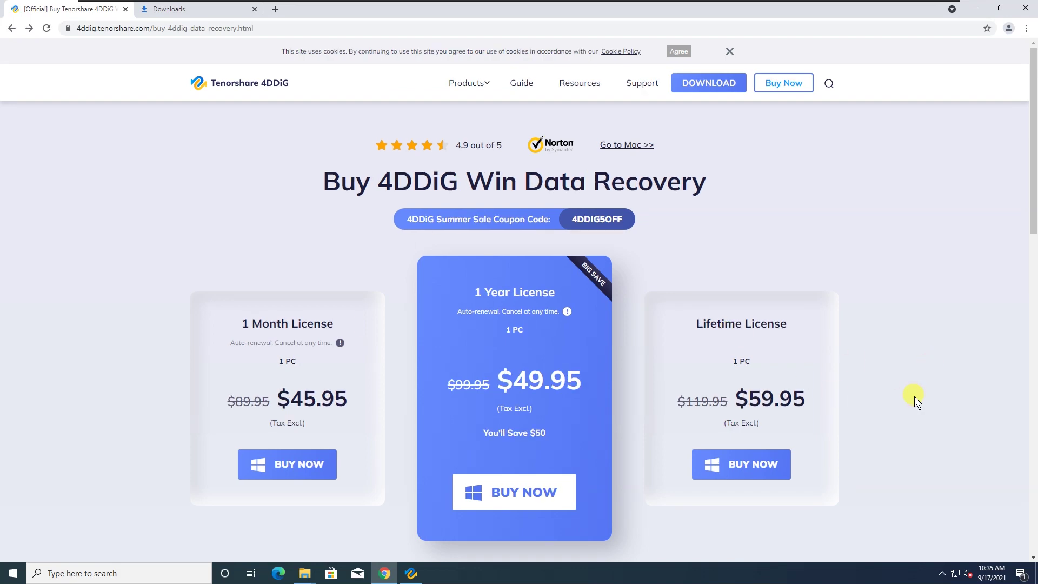
{"action": "left_click", "coordinate": [250, 86]}
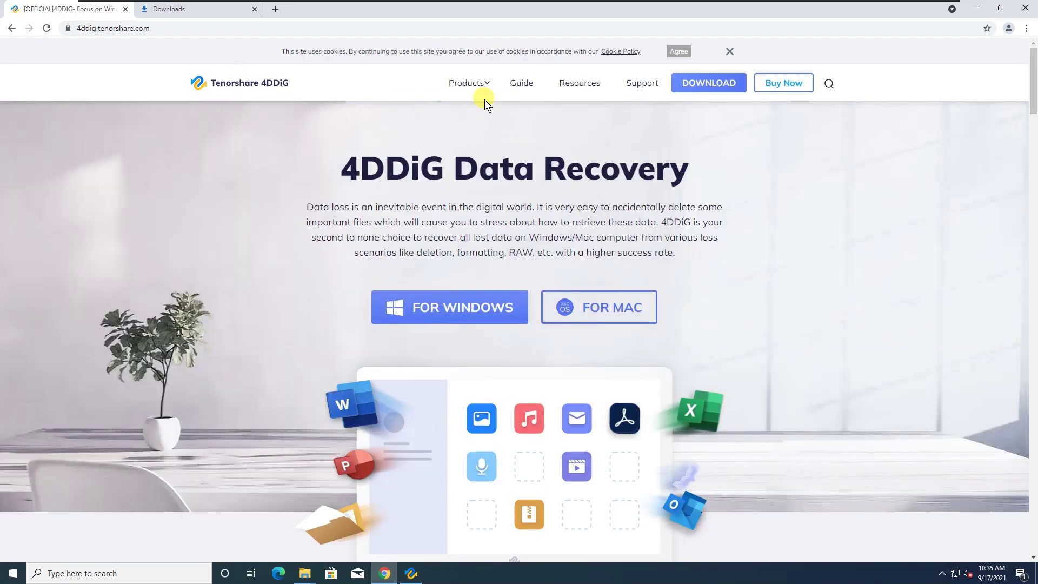
{"action": "mouse_move", "coordinate": [479, 90]}
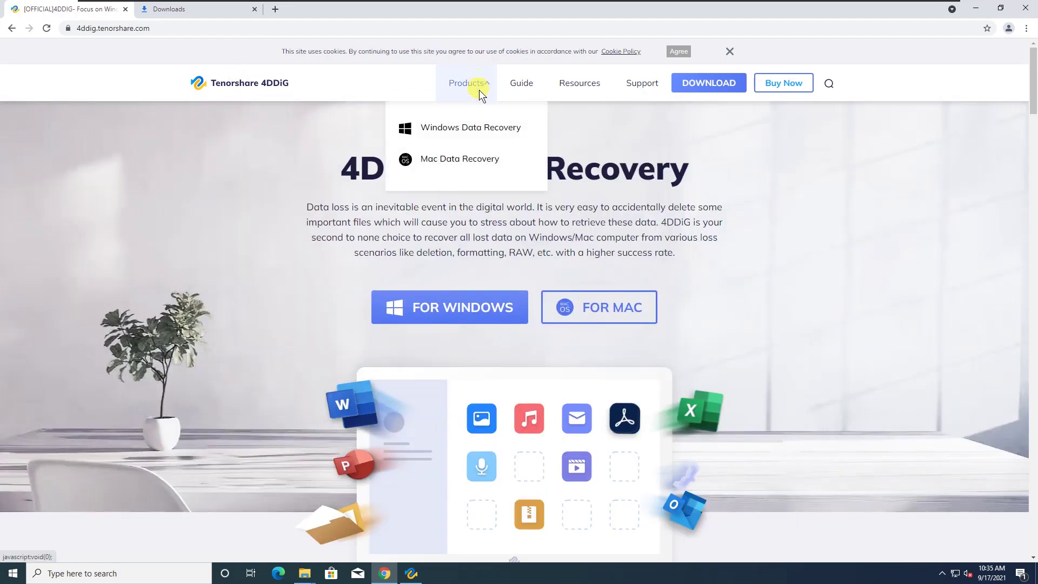
{"action": "left_click", "coordinate": [479, 131]}
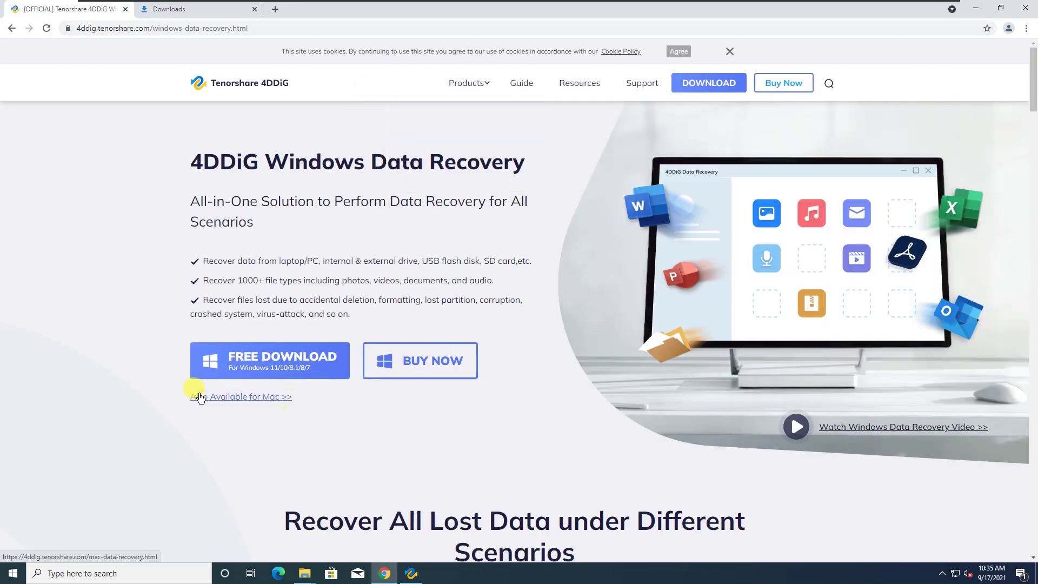
{"action": "left_click", "coordinate": [242, 401]}
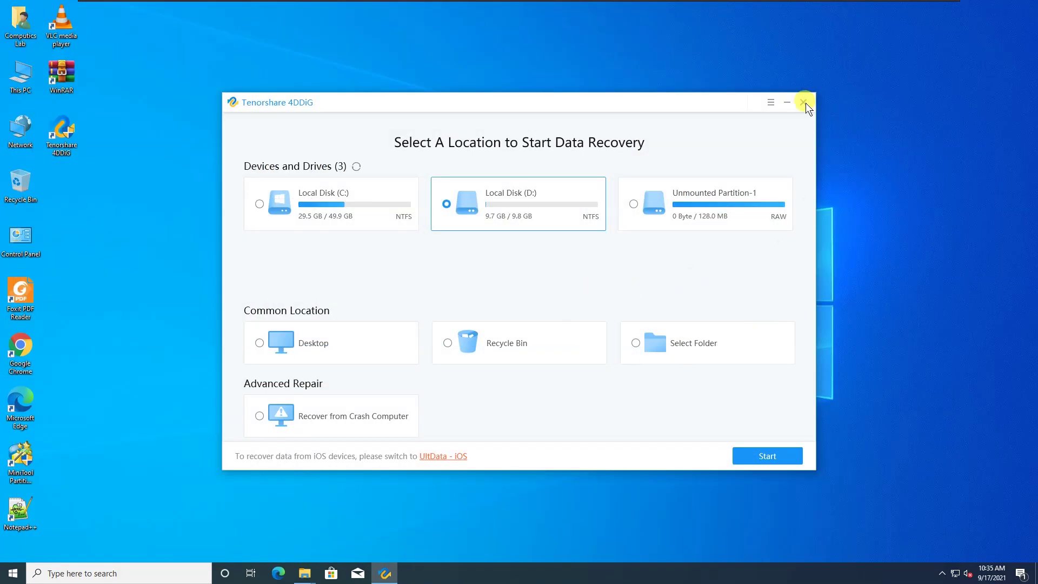
- Close Tenorshare 4DDiG and refresh the desktop
{"action": "left_click", "coordinate": [804, 103]}
{"action": "right_click", "coordinate": [358, 180]}
{"action": "left_click", "coordinate": [388, 208]}
{"action": "right_click", "coordinate": [358, 202]}
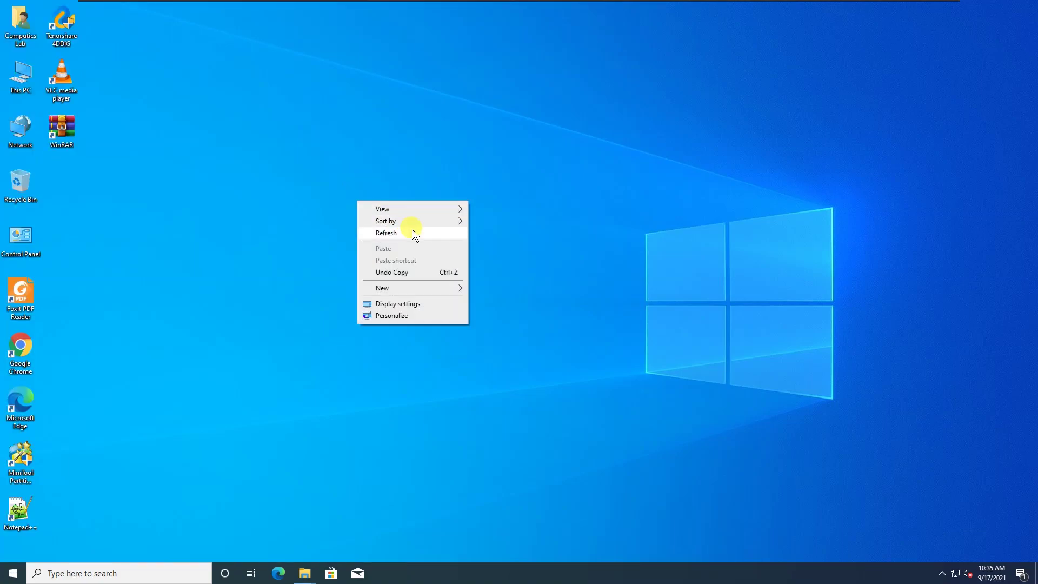
{"action": "left_click", "coordinate": [417, 233]}
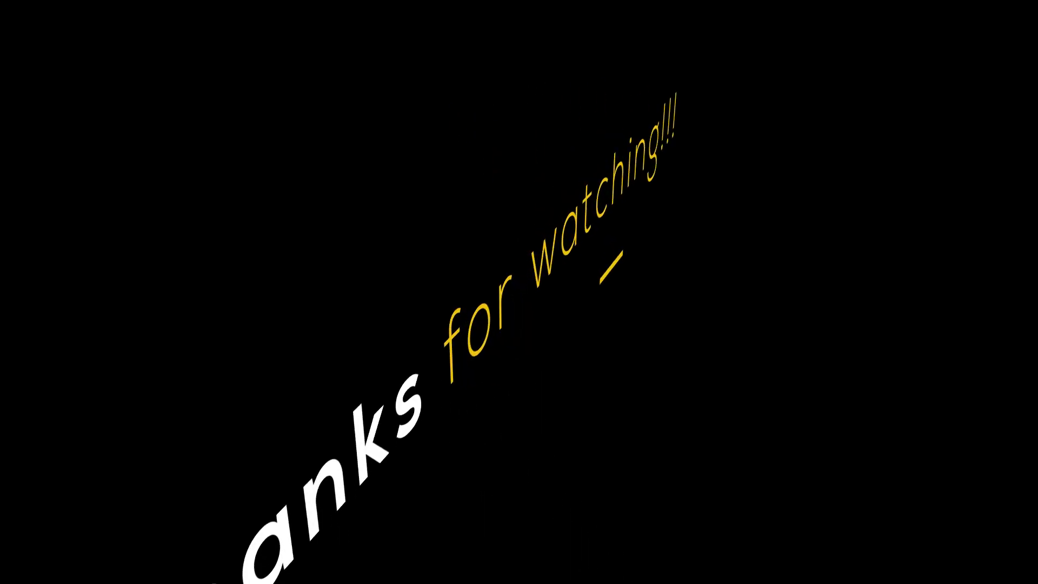